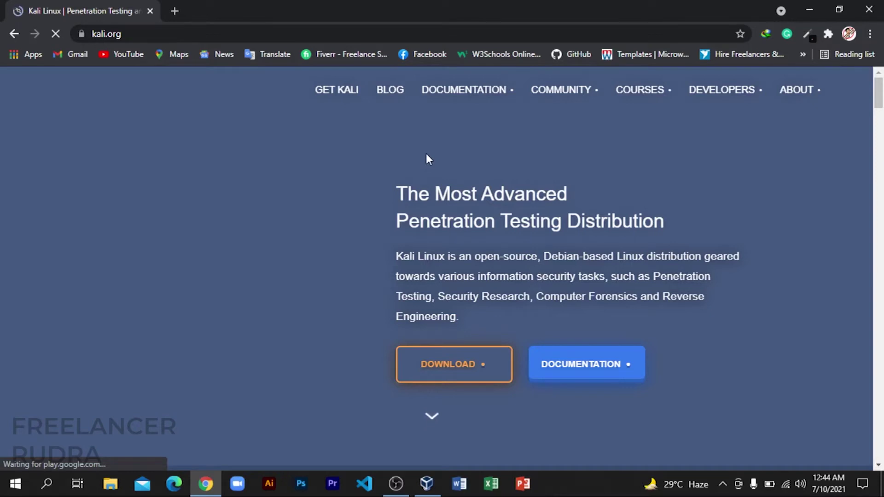
Open the Get Kali download page from the kali.org home page.
scroll(538, 152, "up", 1)
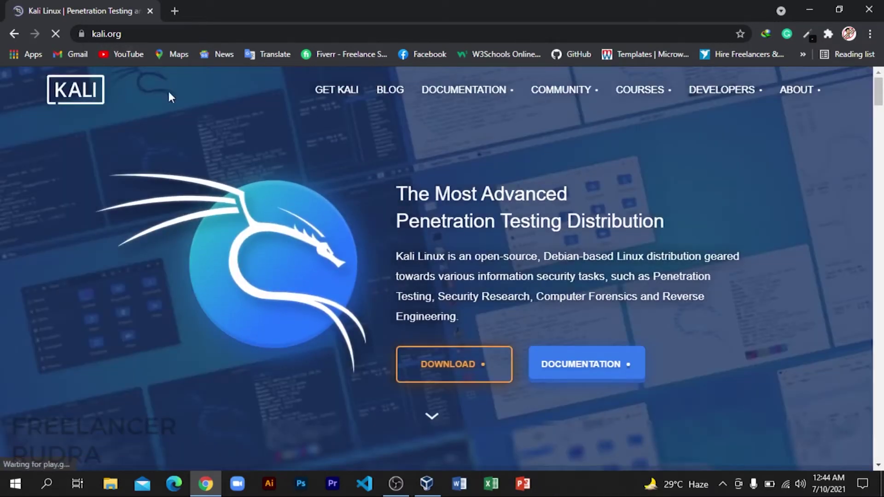
mouse_move(788, 97)
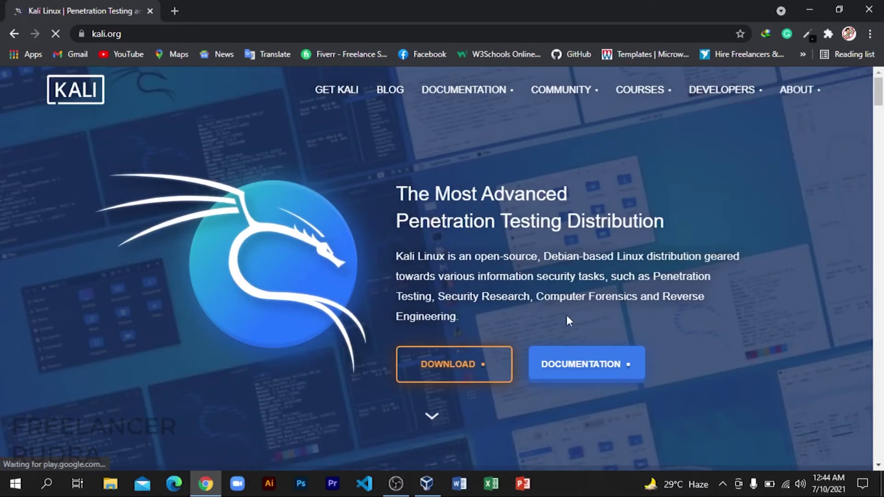
left_click(466, 371)
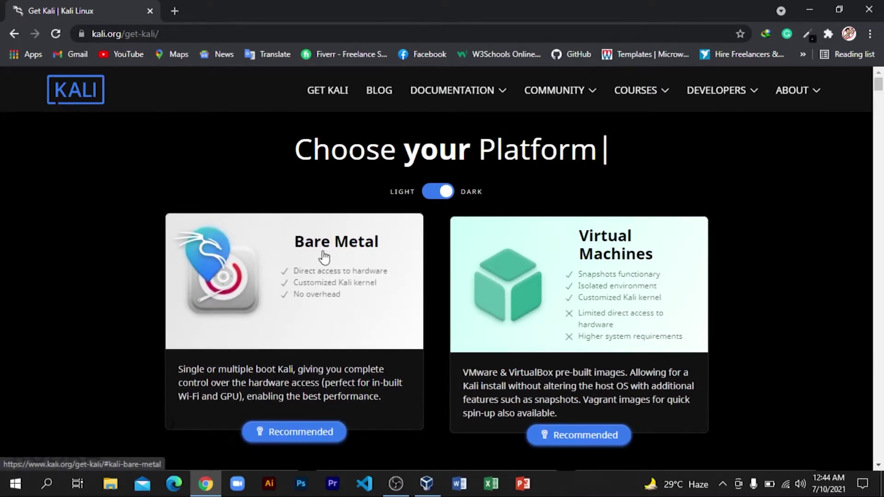
Find the 64-bit Kali 2021.2 Installer under Bare Metal, dismiss its download prompt, and minimise Chrome.
left_click(295, 275)
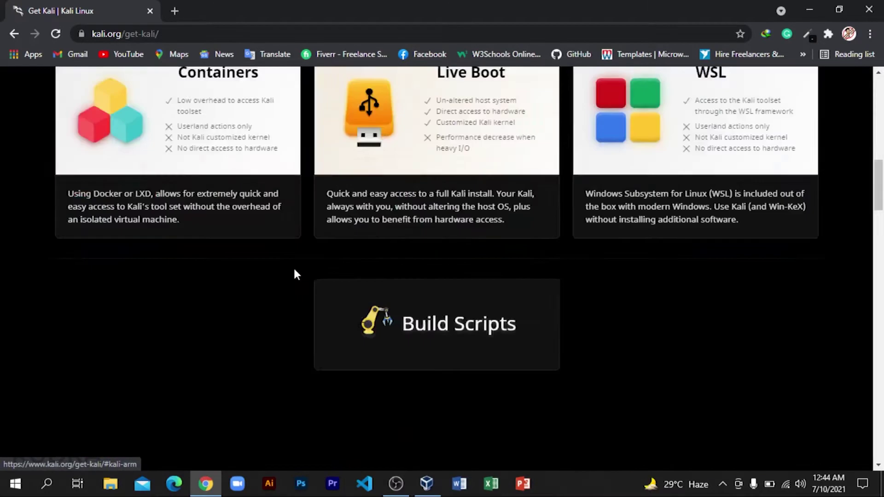
scroll(413, 198, "down", 5)
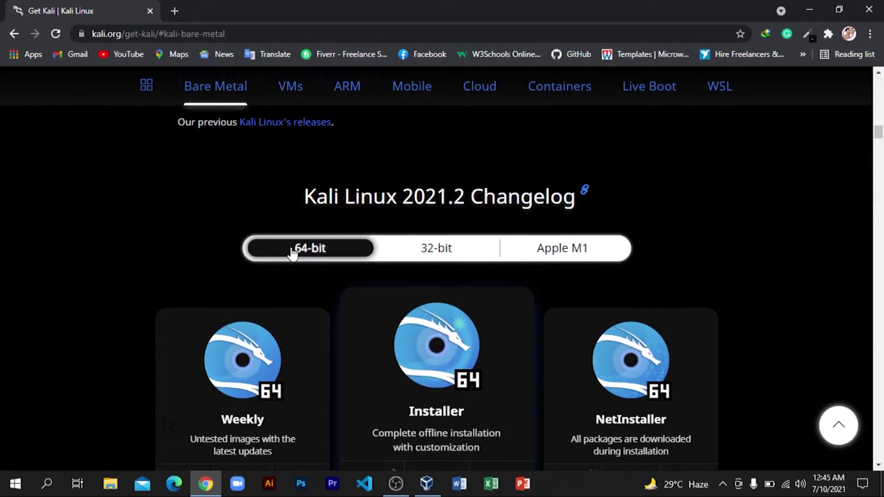
scroll(322, 246, "down", 1)
scroll(321, 243, "down", 1)
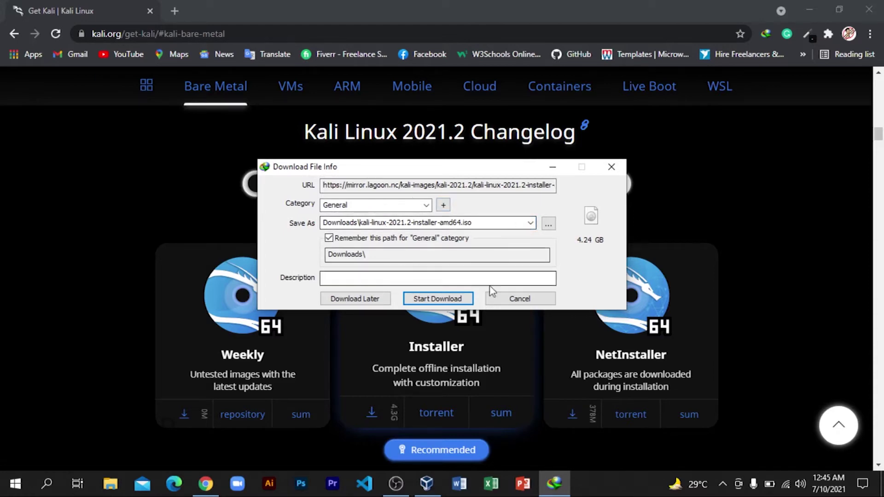
left_click(512, 301)
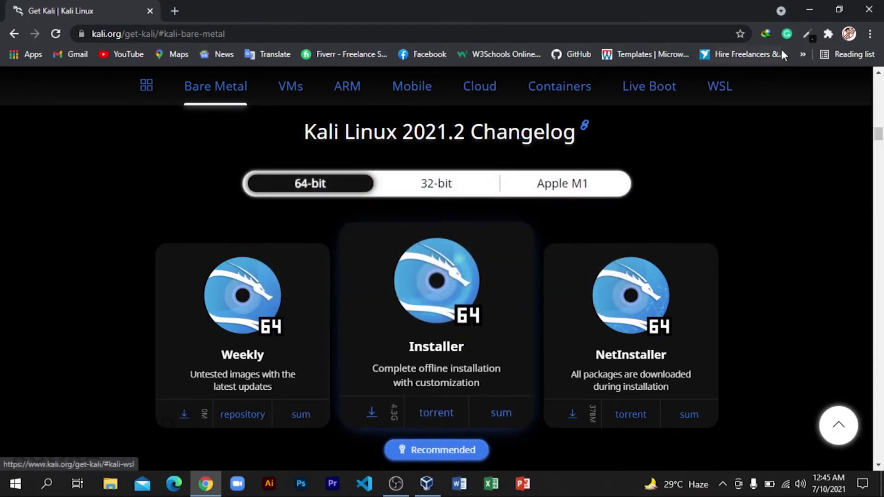
left_click(800, 14)
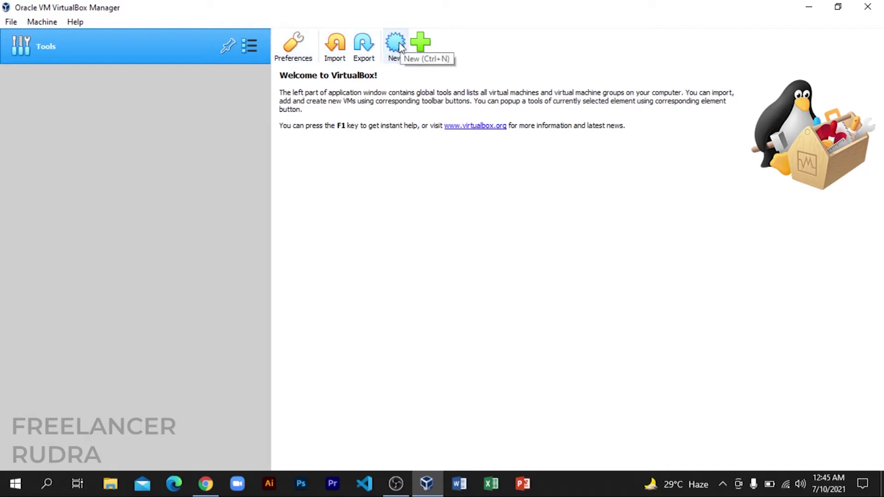
Create a new VM named 'kali linux' with type Linux and version Debian (64-bit).
left_click(397, 44)
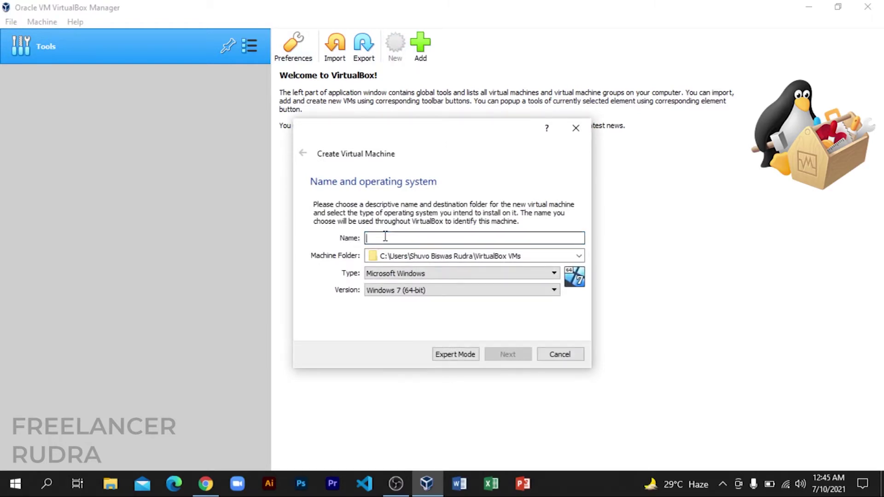
type("k")
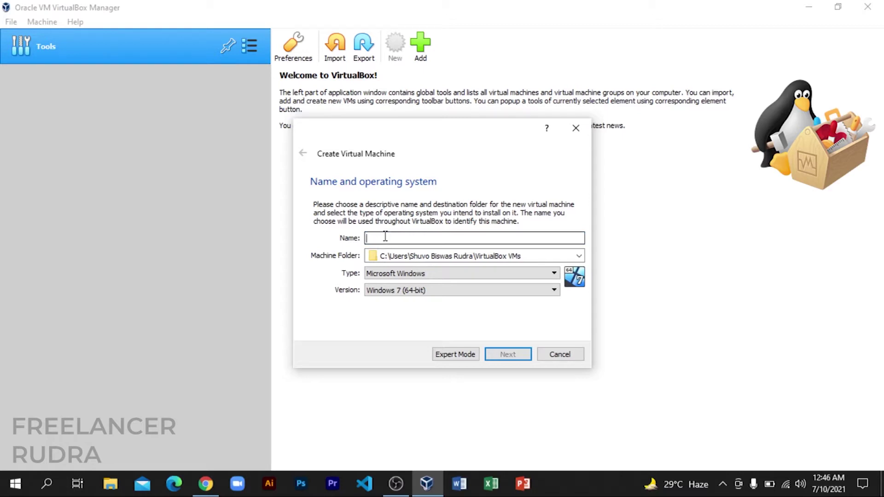
type("ali linux")
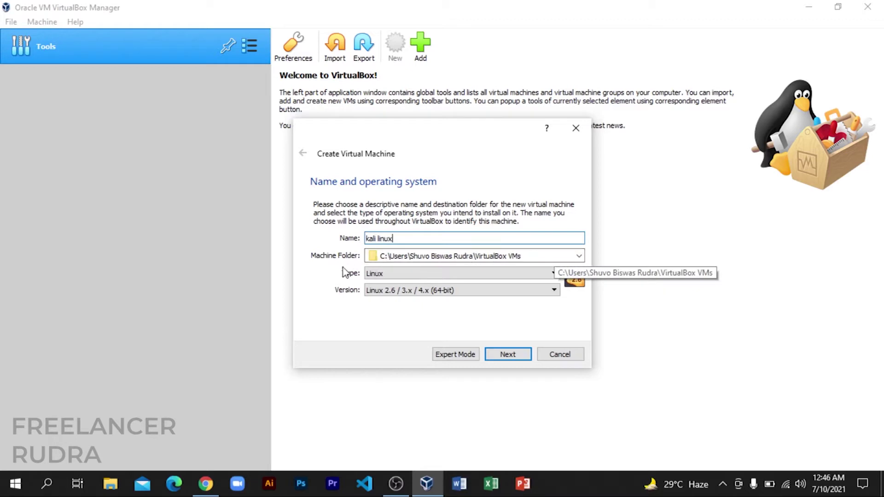
left_click(399, 275)
left_click(379, 275)
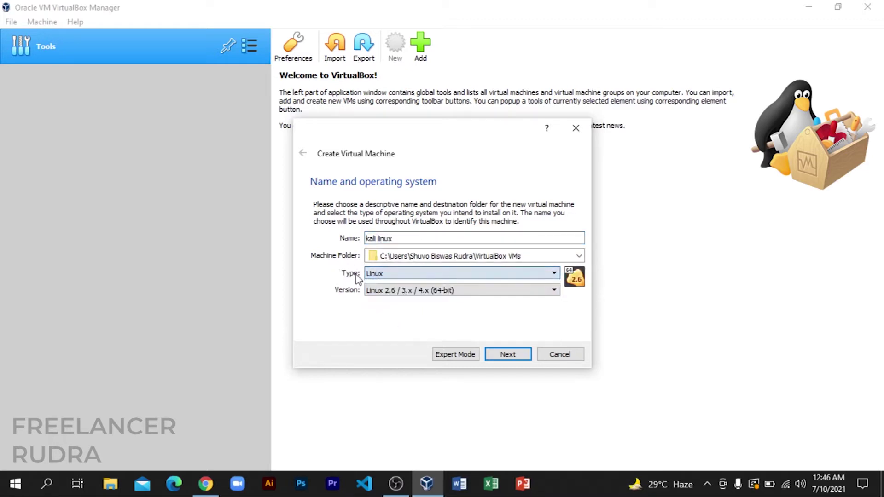
left_click(390, 275)
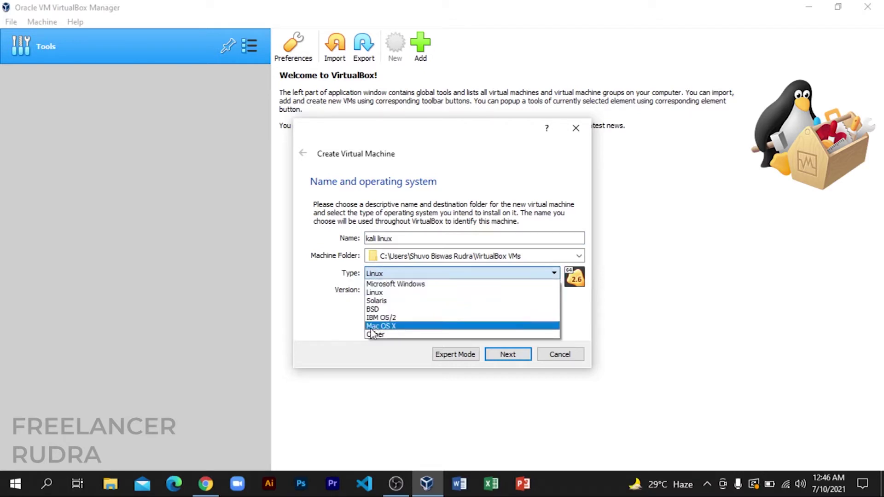
left_click(385, 294)
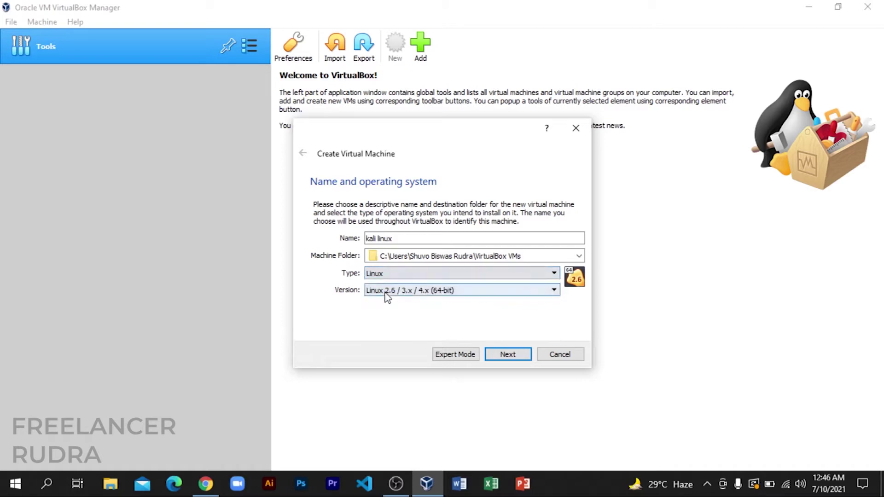
left_click(466, 295)
scroll(407, 326, "down", 1)
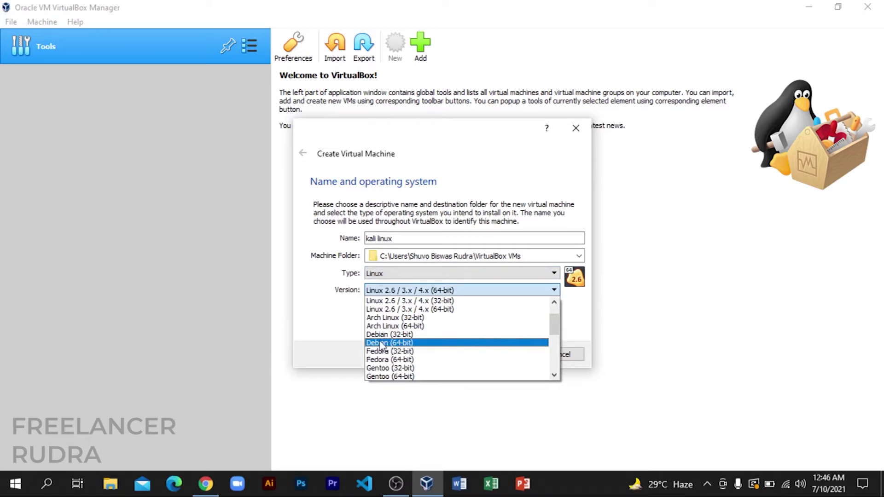
left_click(400, 343)
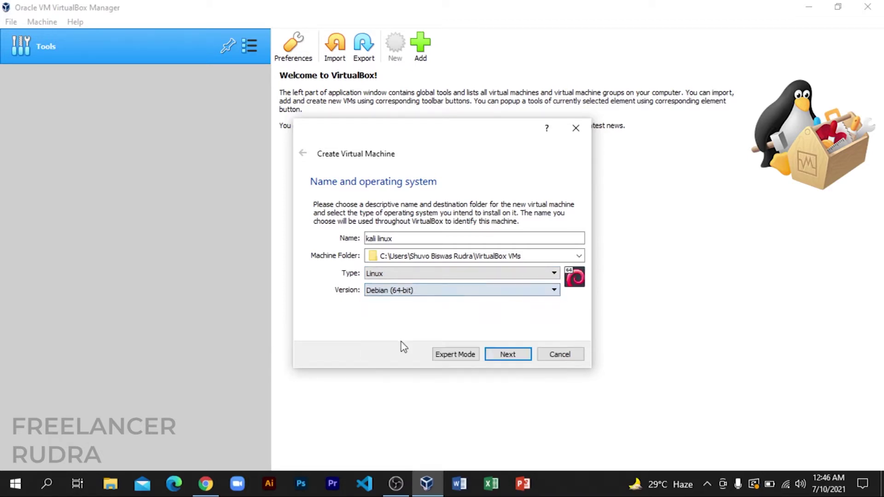
left_click(496, 354)
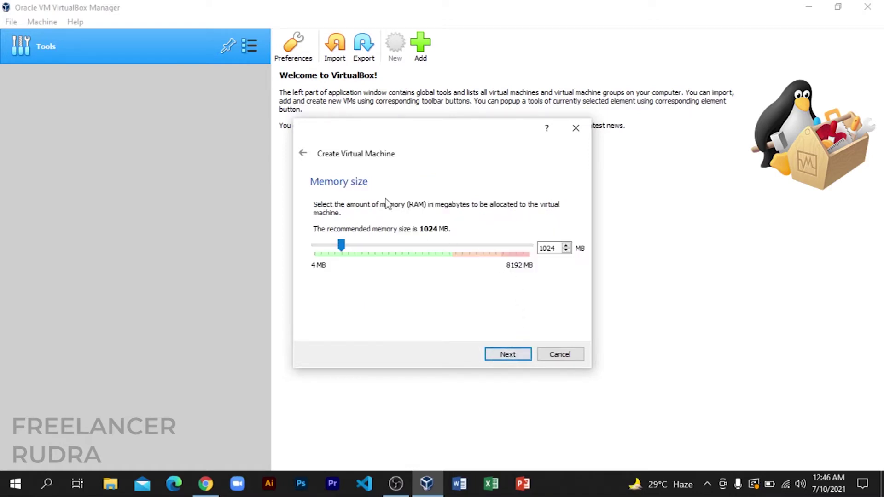
Give the VM 3000 MB of memory and choose to create a new virtual hard disk now.
double_click(549, 248)
type("3000")
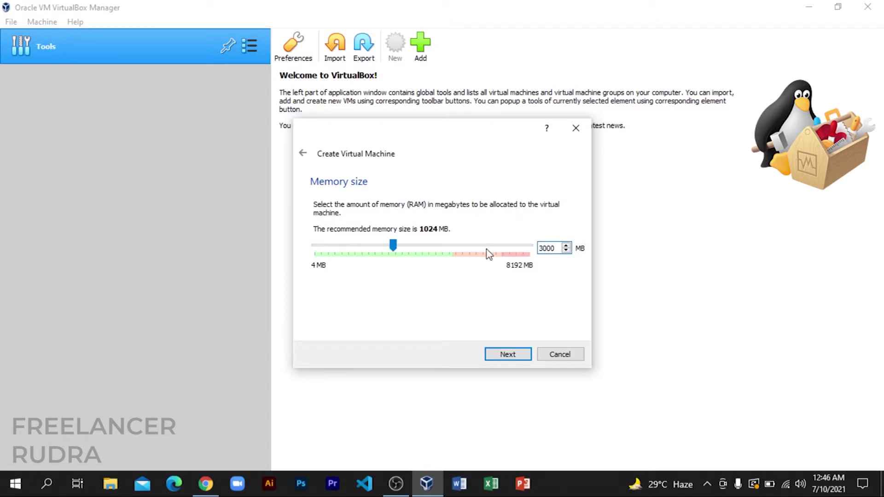
left_click(509, 355)
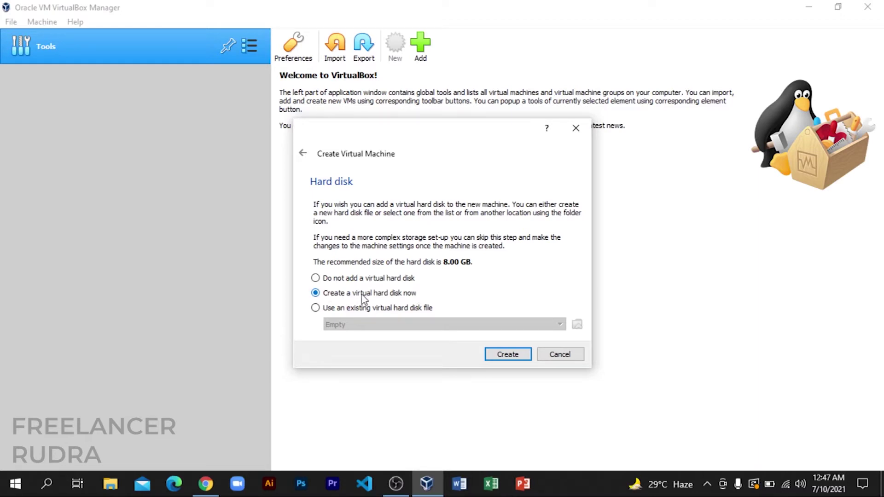
left_click(503, 356)
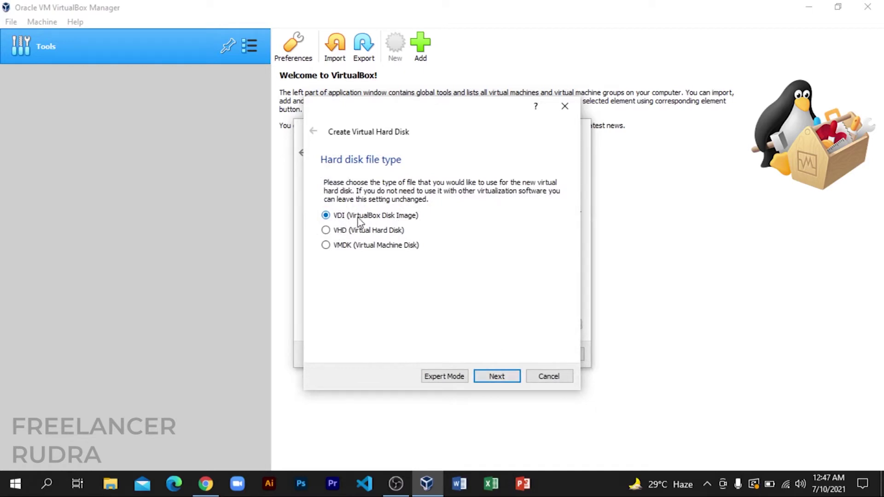
Create a dynamically allocated 20 GB VDI disk to finish the kali linux VM.
left_click(504, 377)
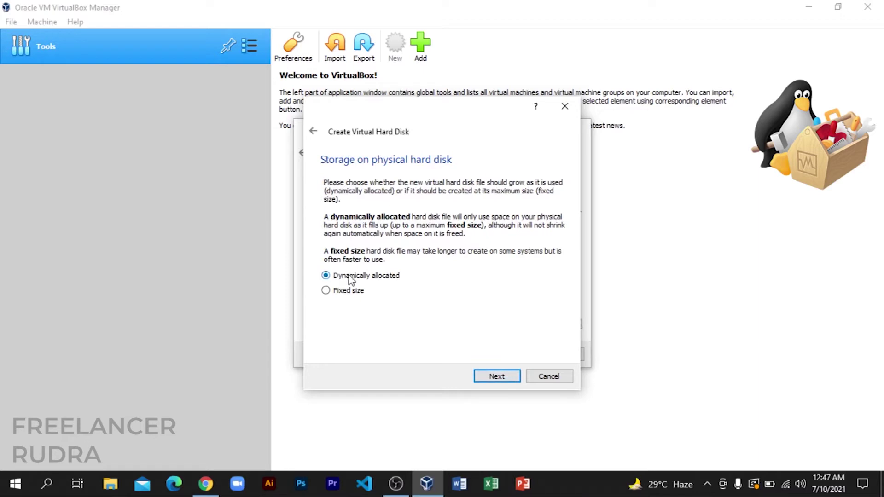
left_click(493, 374)
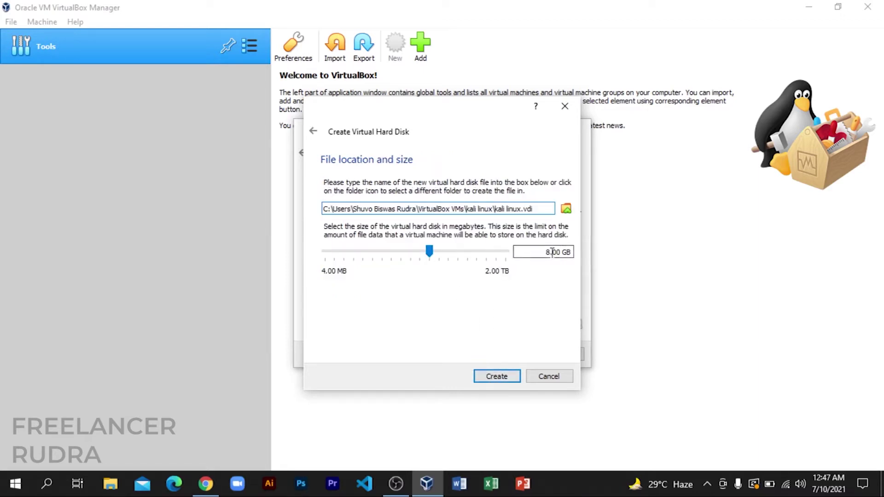
left_click(570, 252)
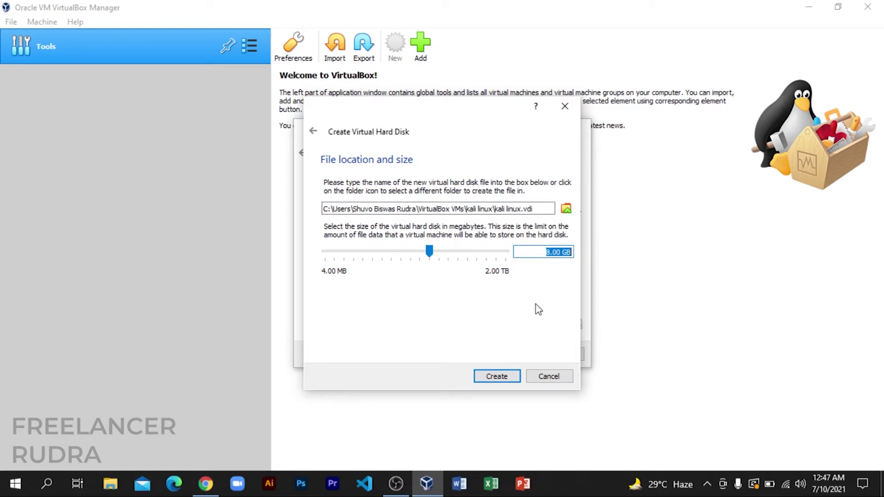
type("20 GB")
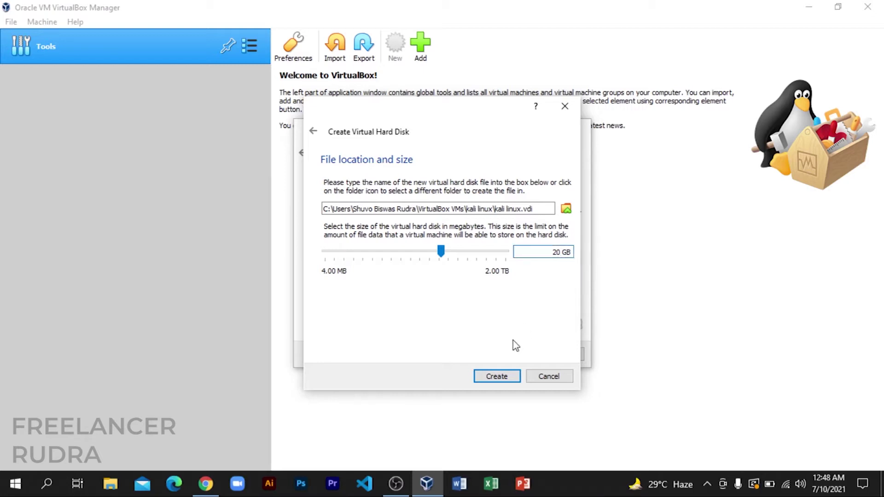
left_click(497, 377)
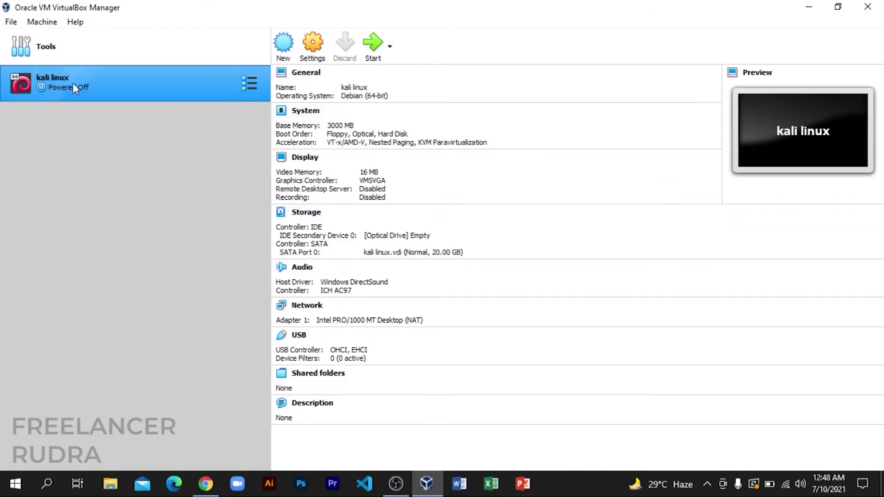
Set Shared Clipboard and Drag'n'Drop to Bidirectional in the VM's advanced general settings.
left_click(316, 48)
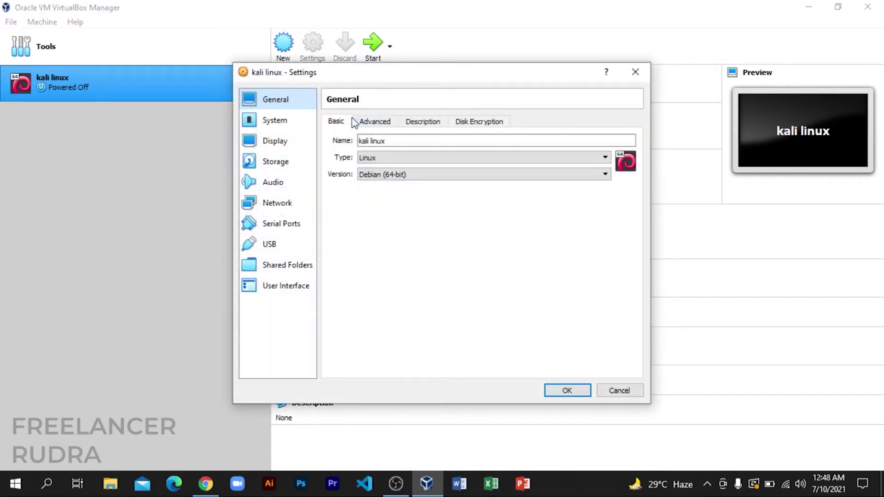
left_click(388, 123)
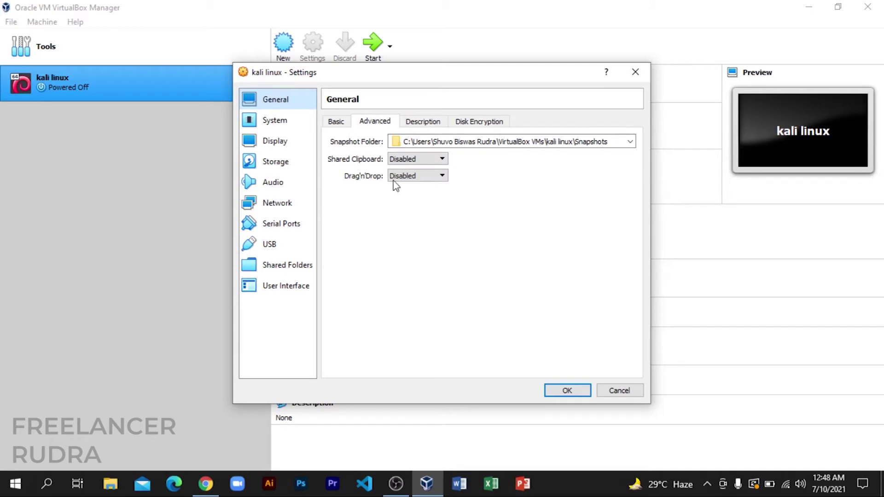
left_click(408, 159)
left_click(408, 195)
left_click(415, 175)
left_click(408, 212)
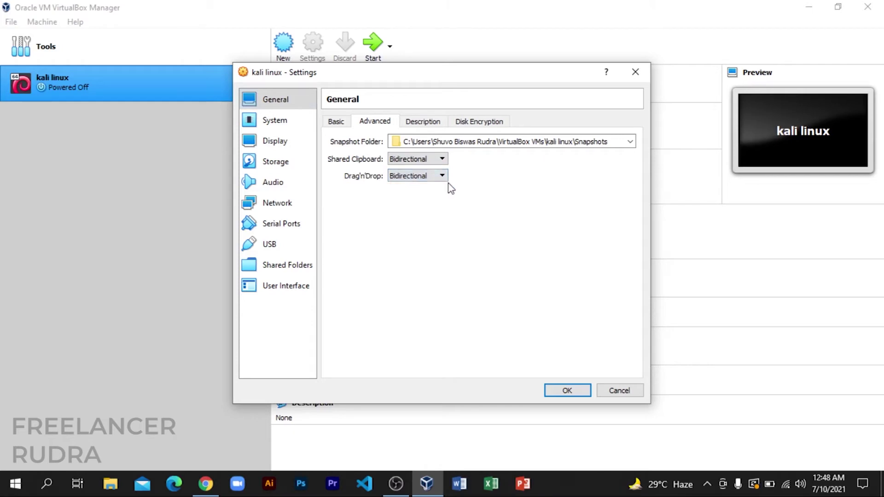
Give the VM 4 processors and 128 MB of video memory.
left_click(276, 126)
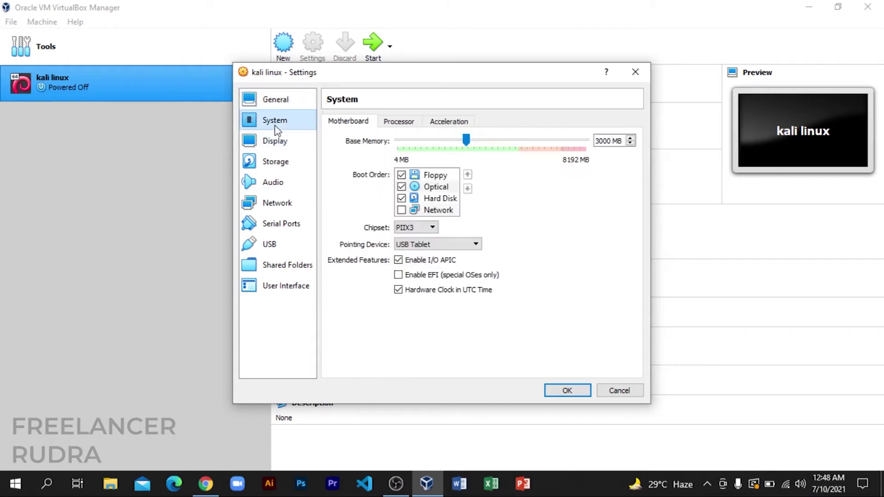
left_click(388, 123)
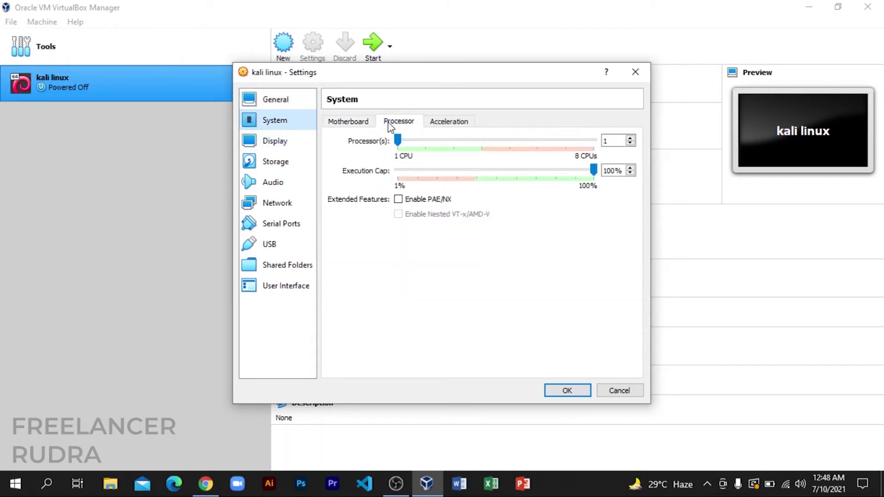
left_click_drag(399, 142, 460, 145)
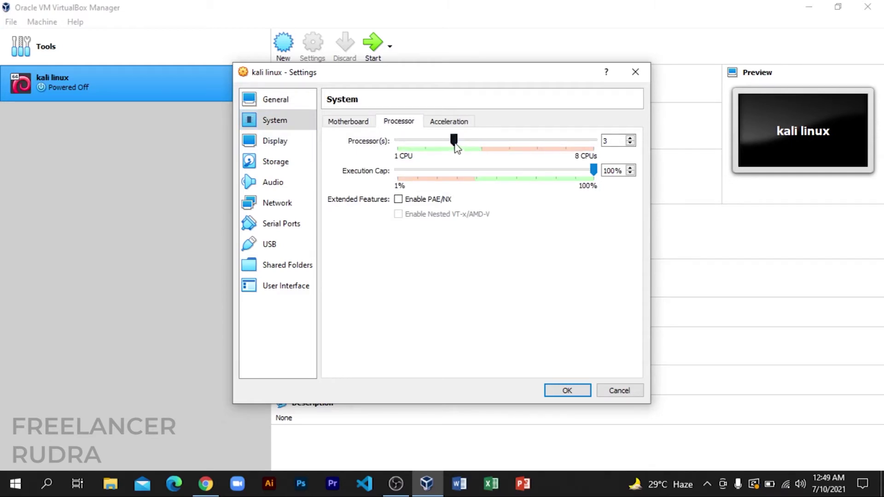
left_click_drag(459, 144, 482, 143)
left_click(279, 147)
left_click_drag(421, 140, 639, 151)
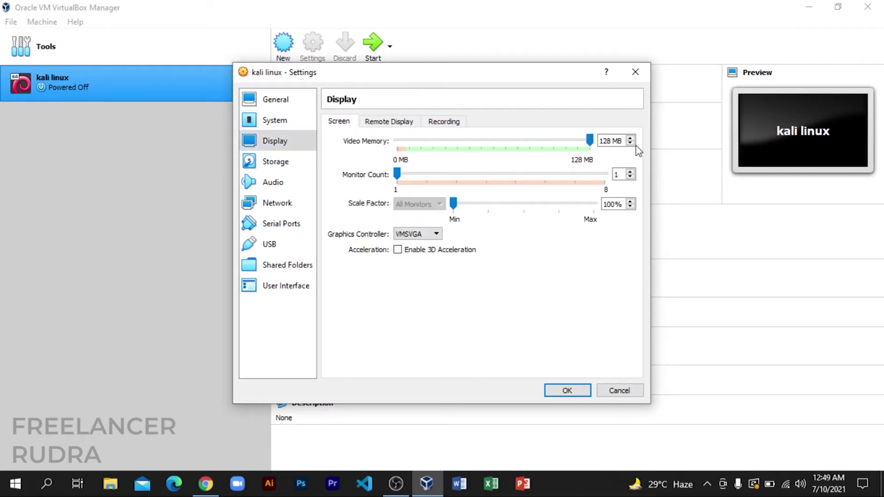
Open a disk-file chooser for the empty IDE optical drive in Storage settings.
left_click(260, 166)
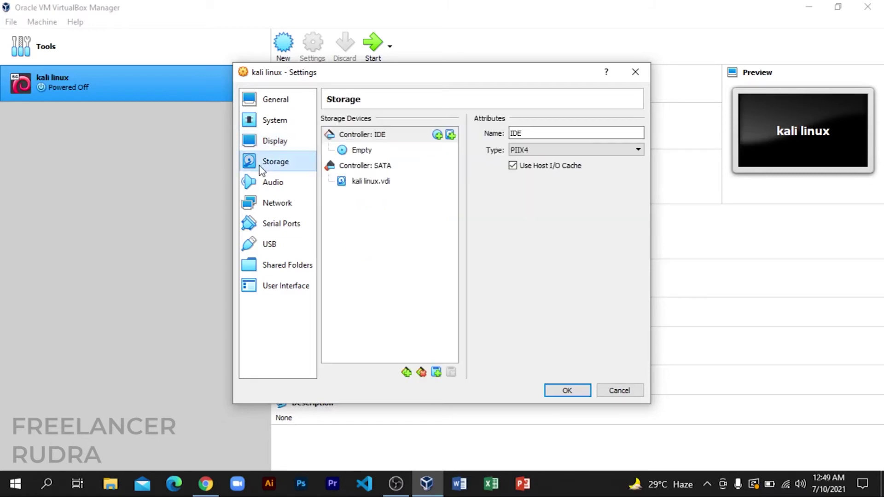
left_click(363, 151)
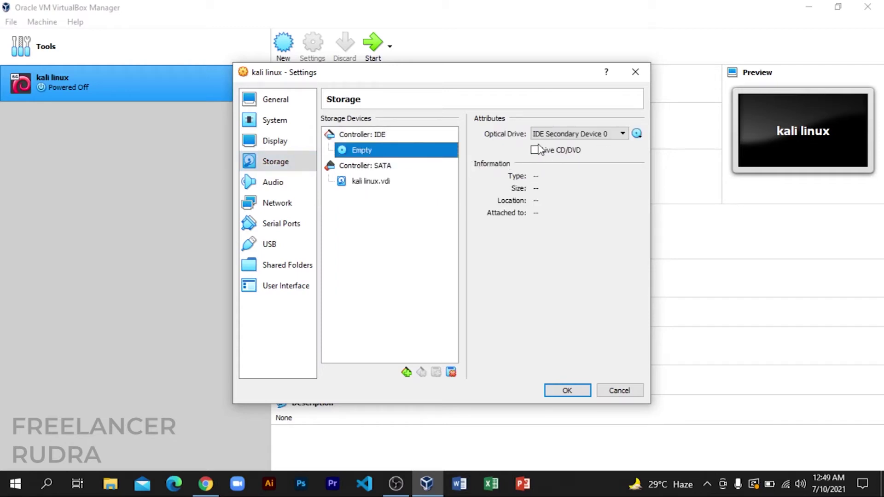
left_click(638, 134)
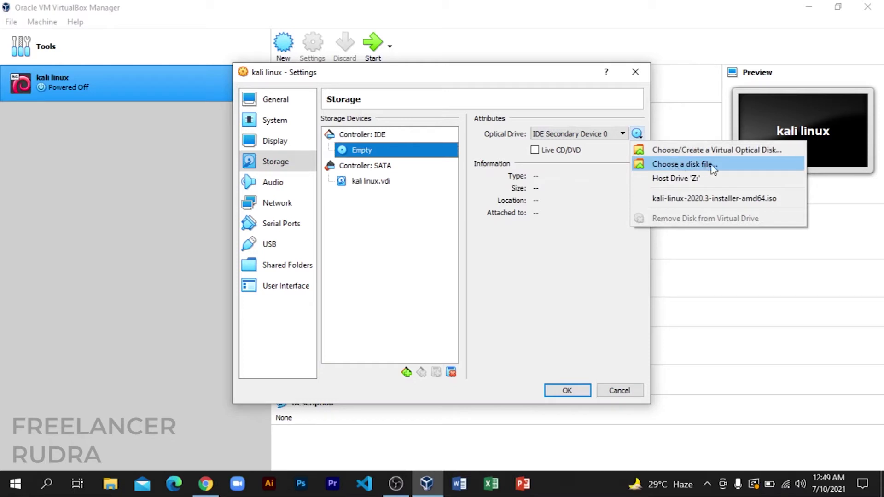
left_click(670, 165)
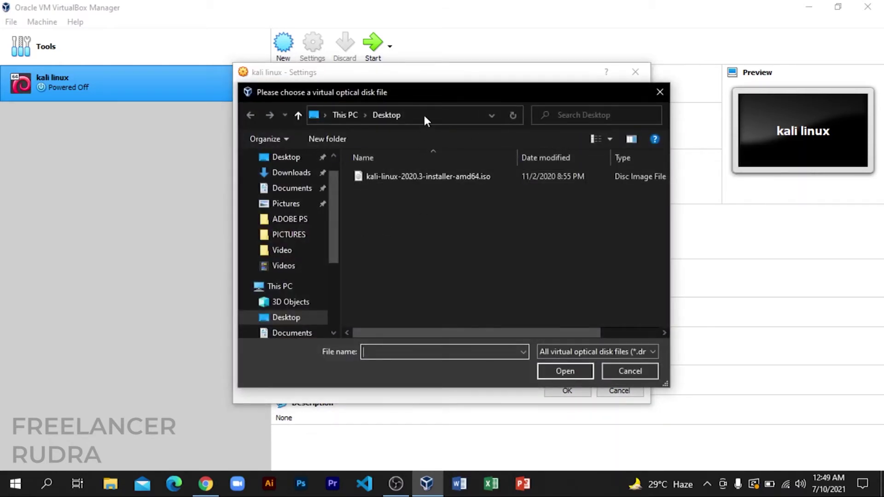
left_click_drag(430, 94, 426, 70)
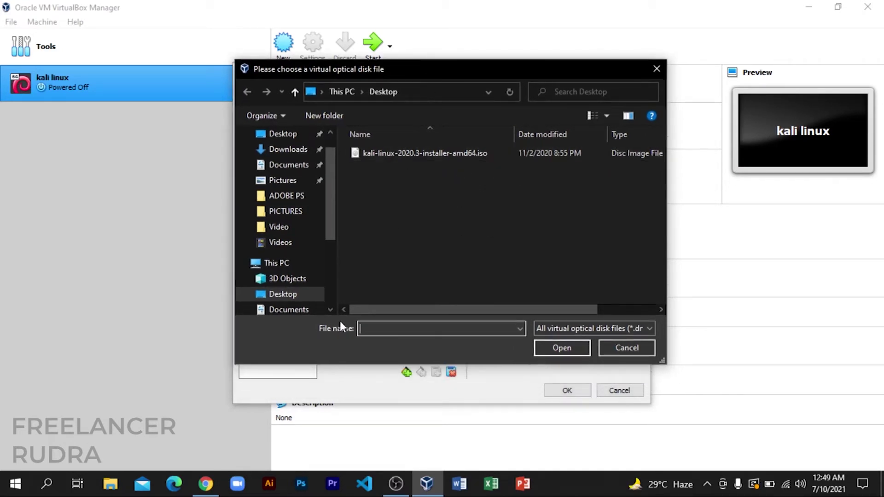
Attach kali-linux-2020.3-installer-amd64.iso from the Desktop to the optical drive.
left_click(206, 483)
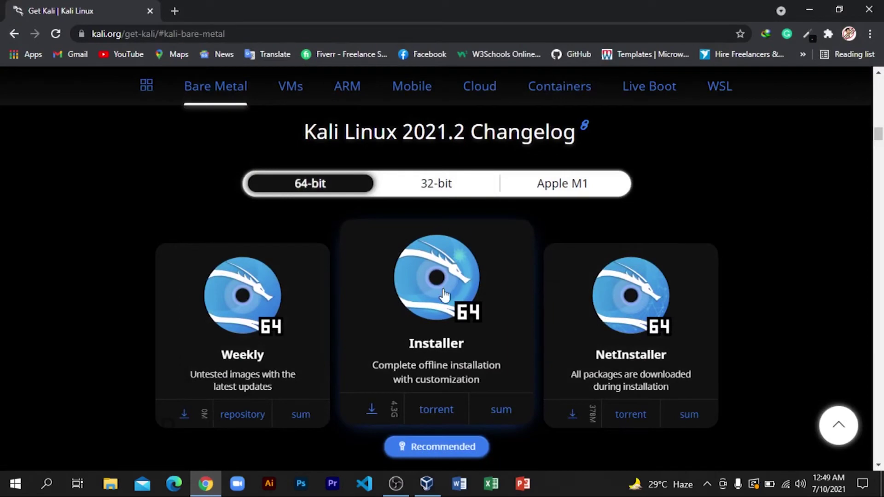
left_click(807, 10)
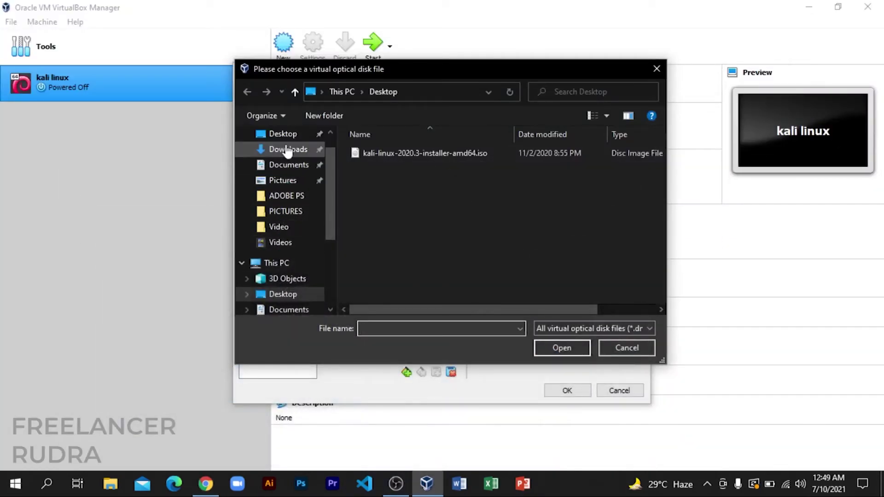
scroll(290, 186, "up", 1)
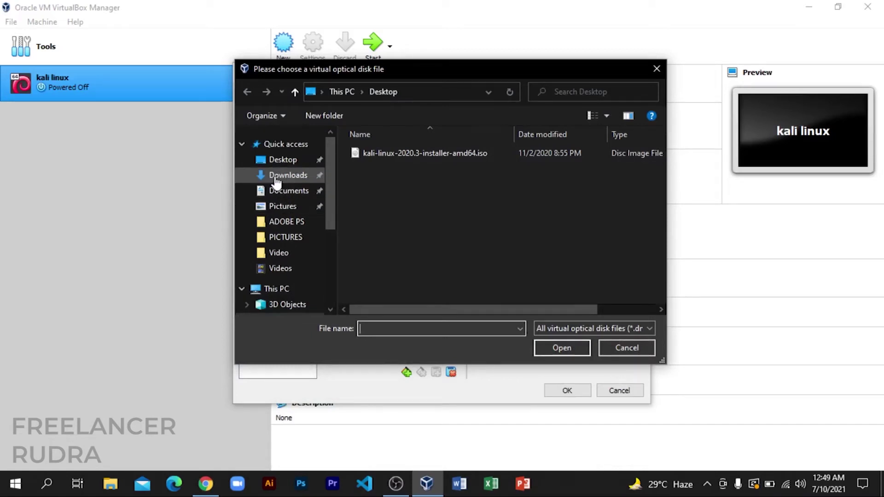
left_click(277, 179)
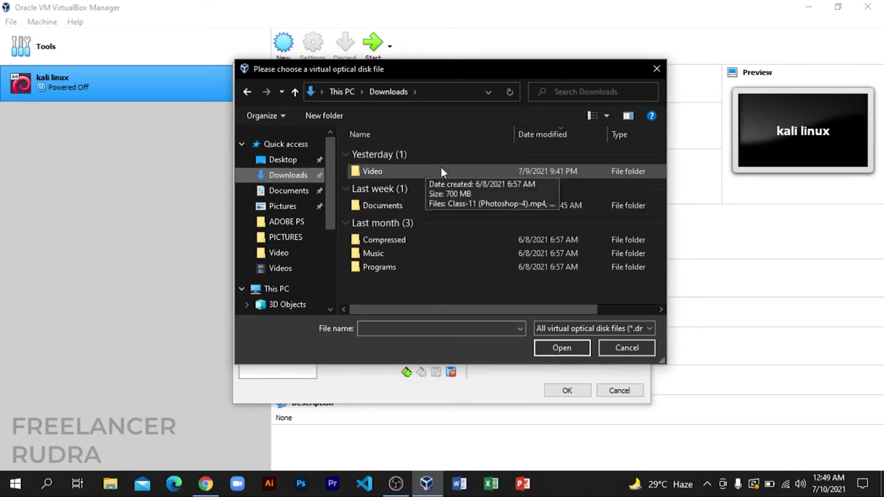
left_click(279, 164)
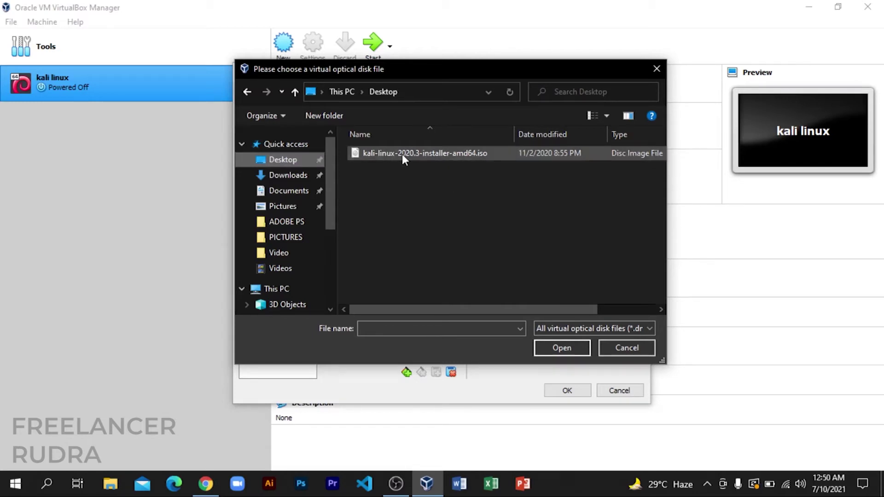
left_click(423, 154)
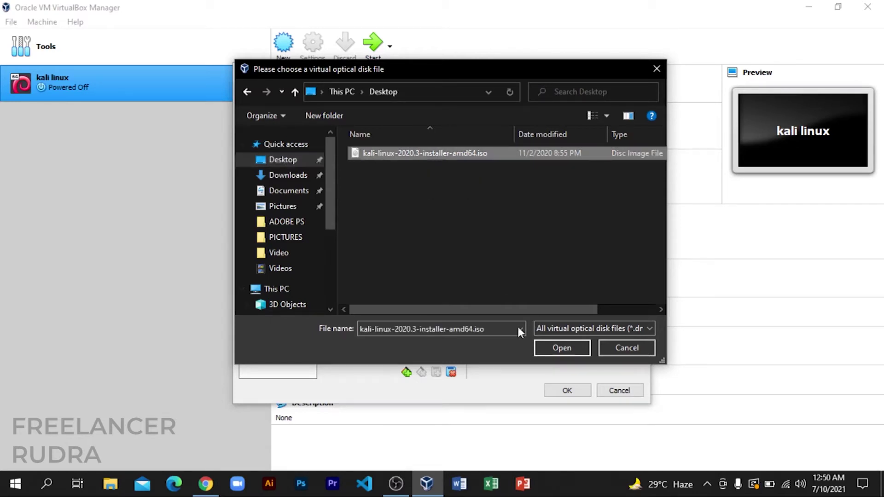
left_click(550, 347)
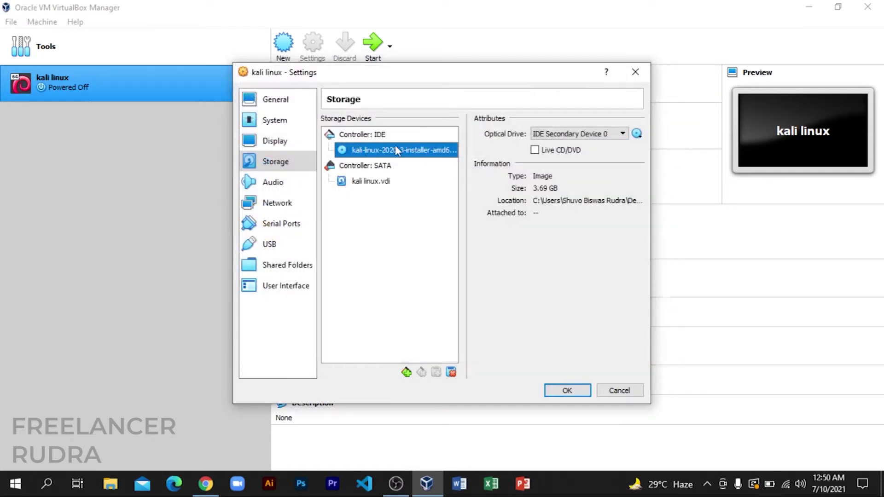
Set the VM's network adapter to Bridged Adapter on the Realtek RTL8821CE adapter.
left_click(268, 184)
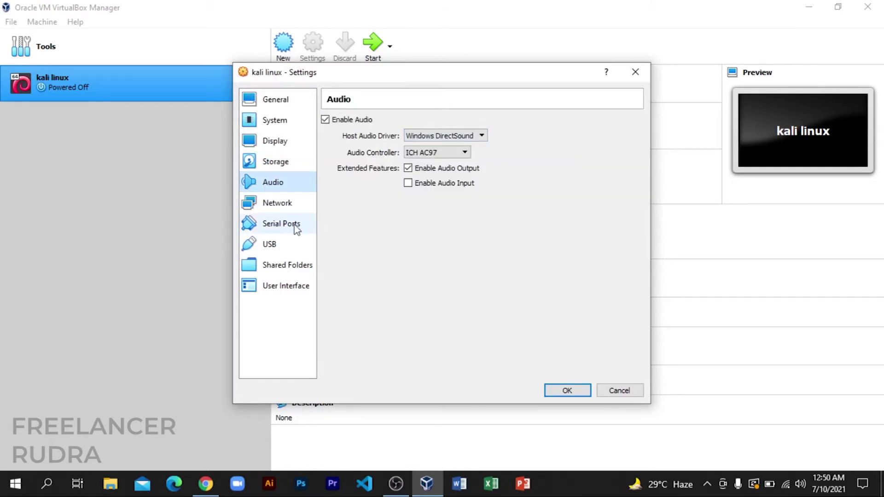
left_click(287, 204)
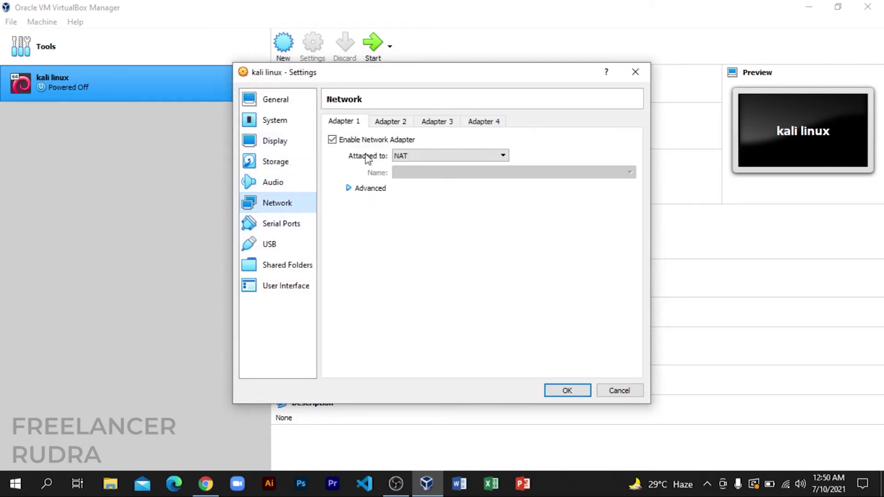
left_click(401, 161)
left_click(414, 174)
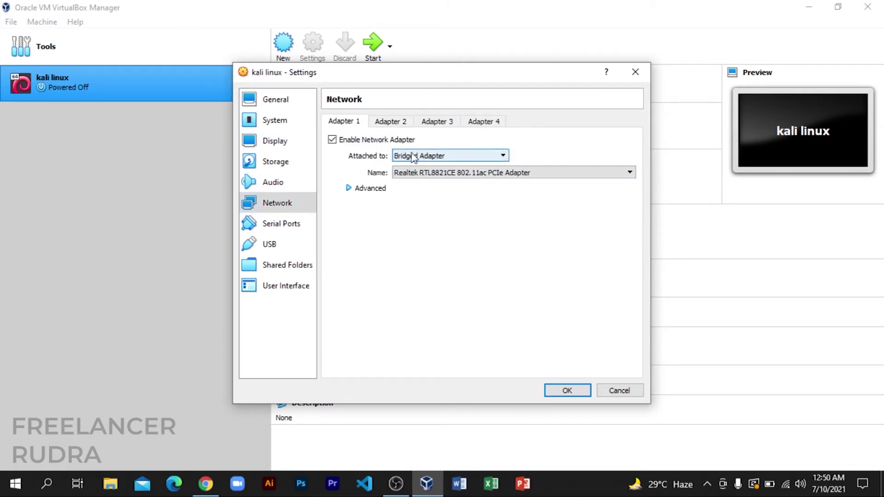
Save the VM settings and restore the Manager window to a smaller size.
left_click(275, 226)
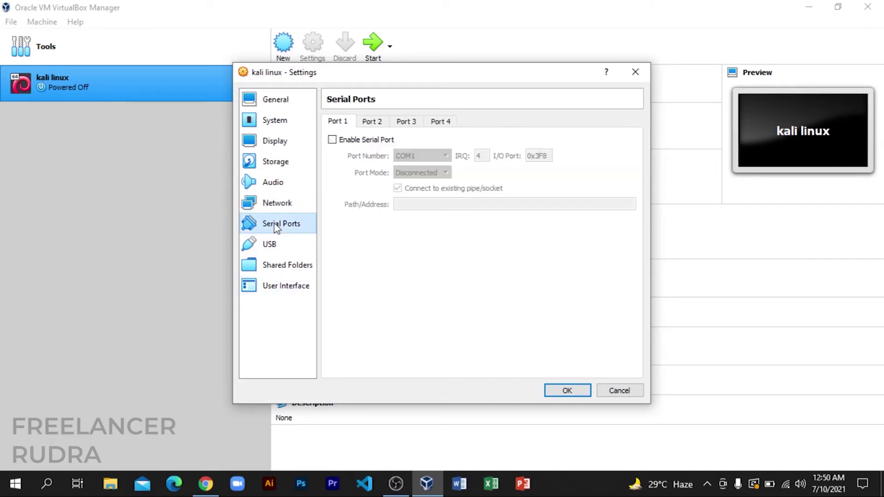
left_click(274, 246)
left_click(274, 267)
left_click(272, 289)
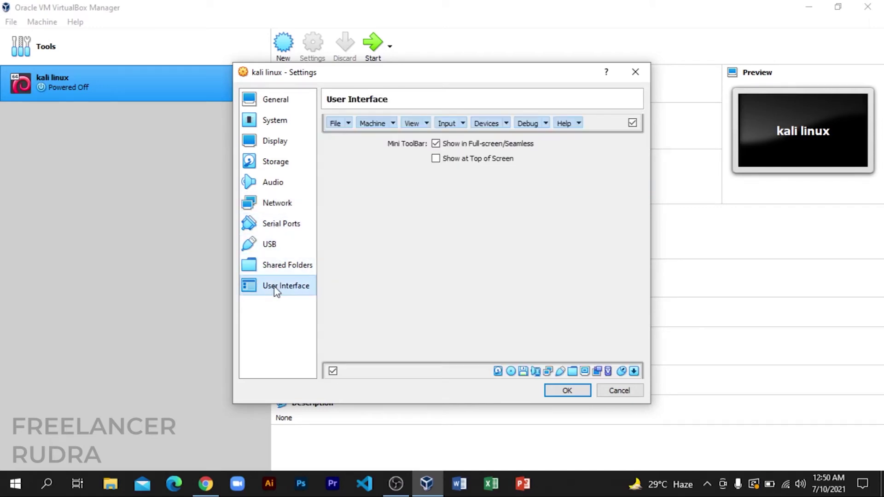
left_click(567, 392)
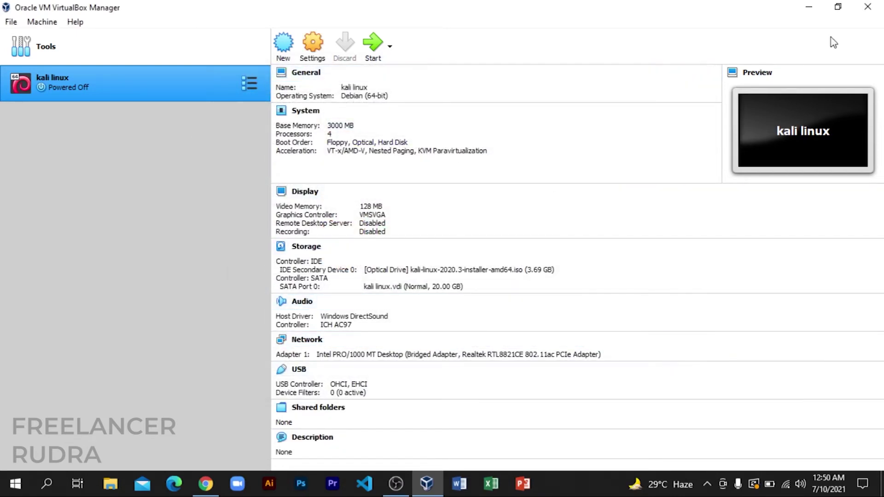
left_click(838, 7)
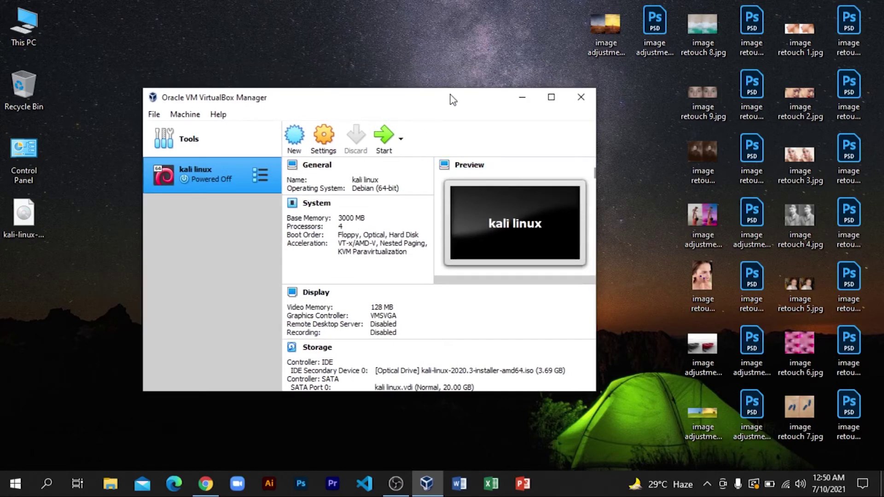
Reposition the Manager window and launch the kali linux VM.
left_click_drag(451, 95, 477, 56)
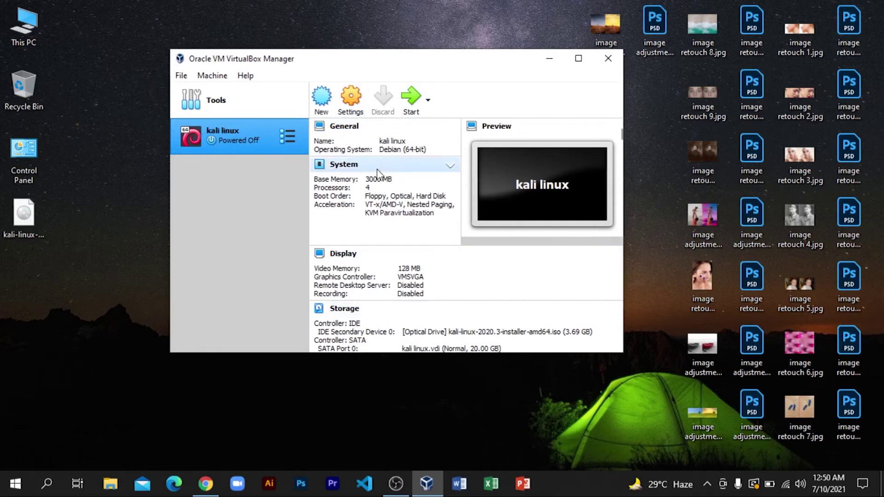
left_click(411, 98)
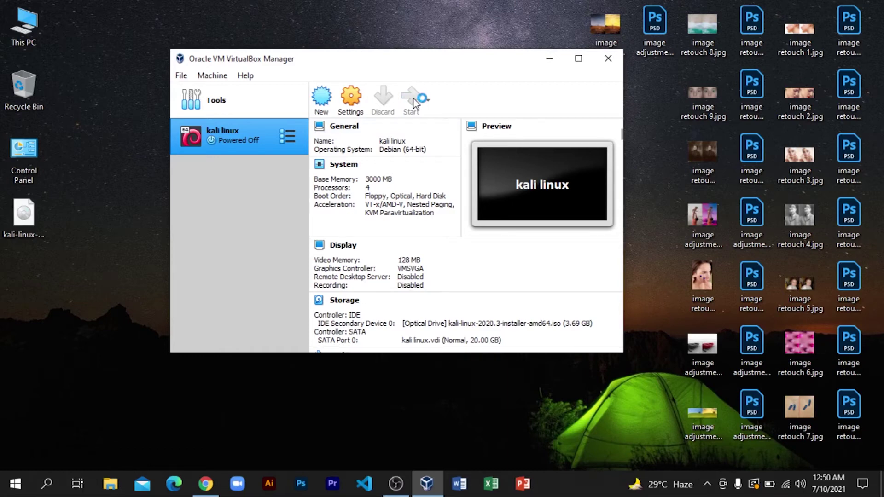
Dismiss the start-up disk prompt and launch Graphical install from the Kali boot menu.
left_click(413, 99)
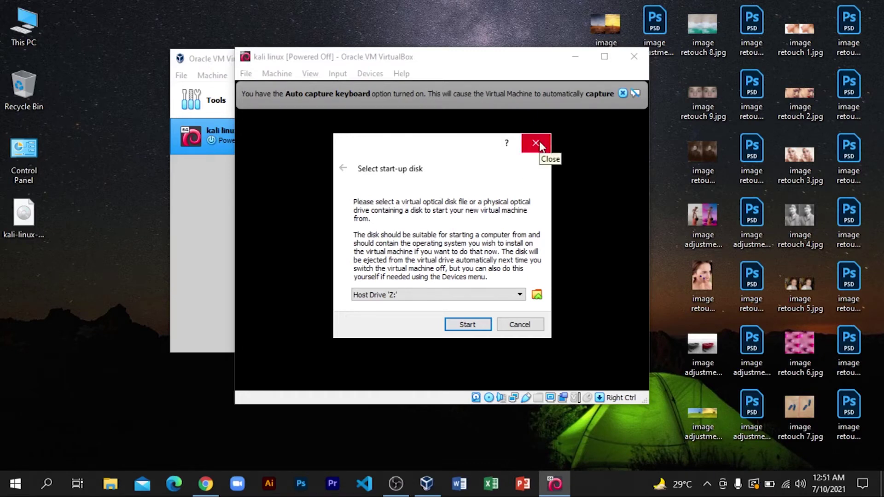
left_click(537, 144)
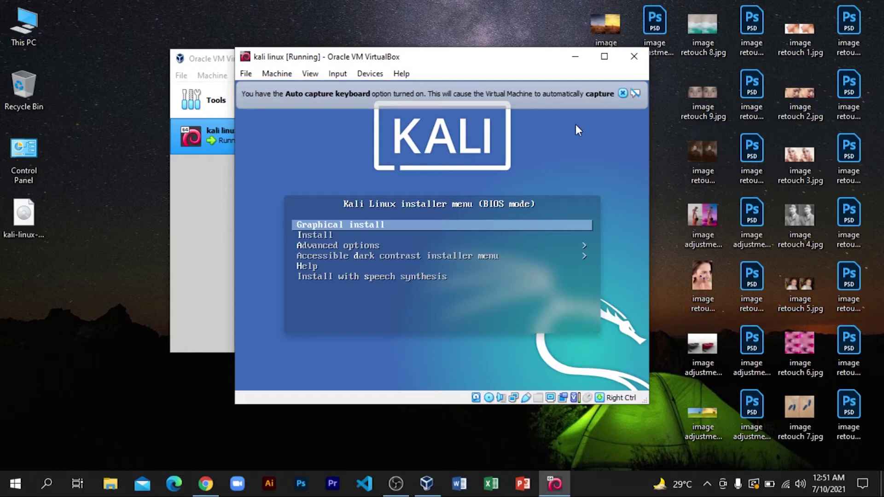
key("Down")
key("Up")
key("Down")
key("Up")
key("Down")
key("Up")
key("Return")
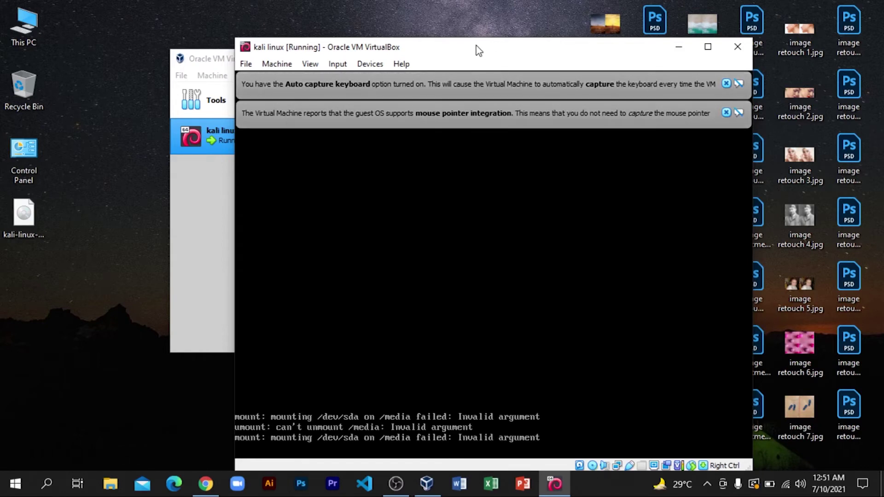
left_click_drag(476, 46, 449, 33)
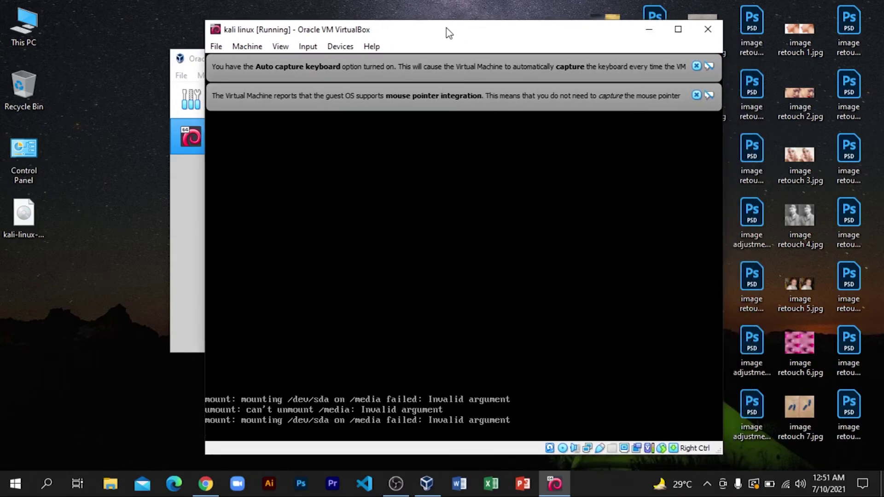
Maximize the VM, accept English, United States and American English keymap, and dismiss the notices.
left_click(686, 32)
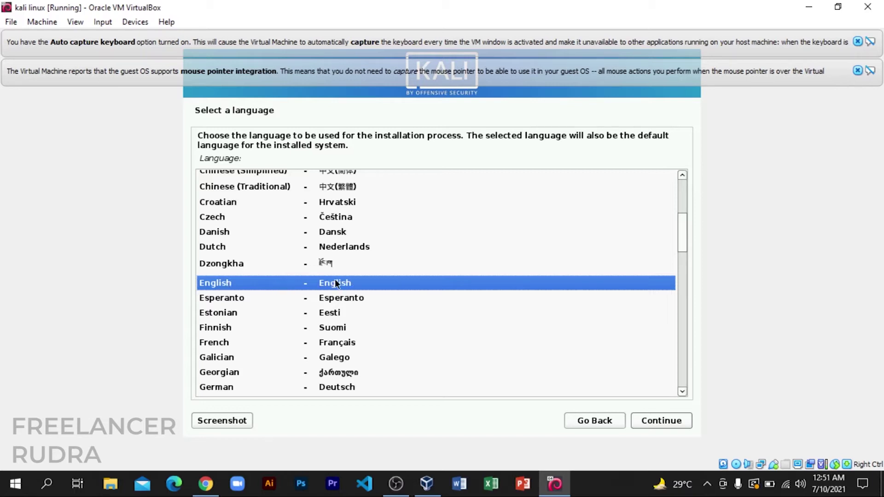
left_click(661, 422)
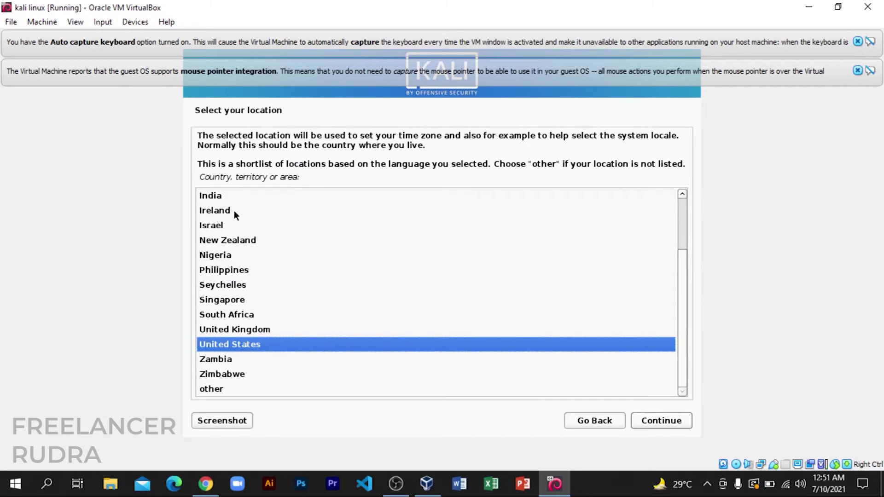
left_click(659, 421)
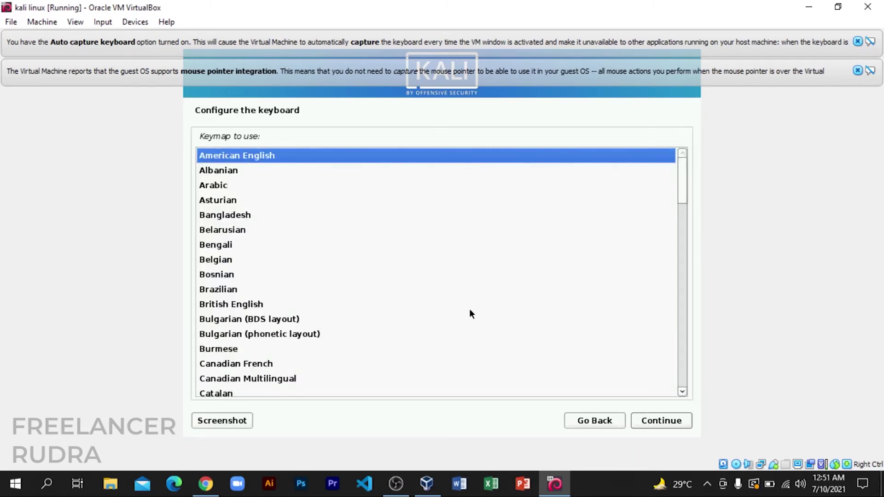
left_click(646, 422)
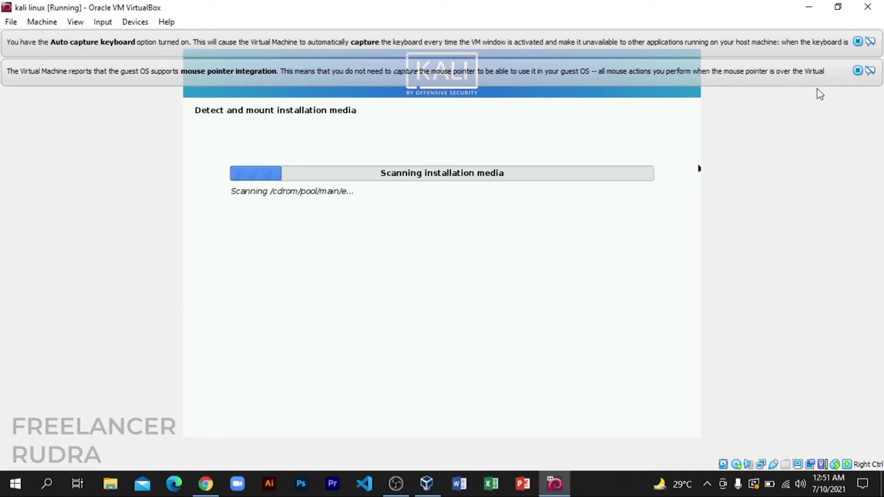
left_click(858, 71)
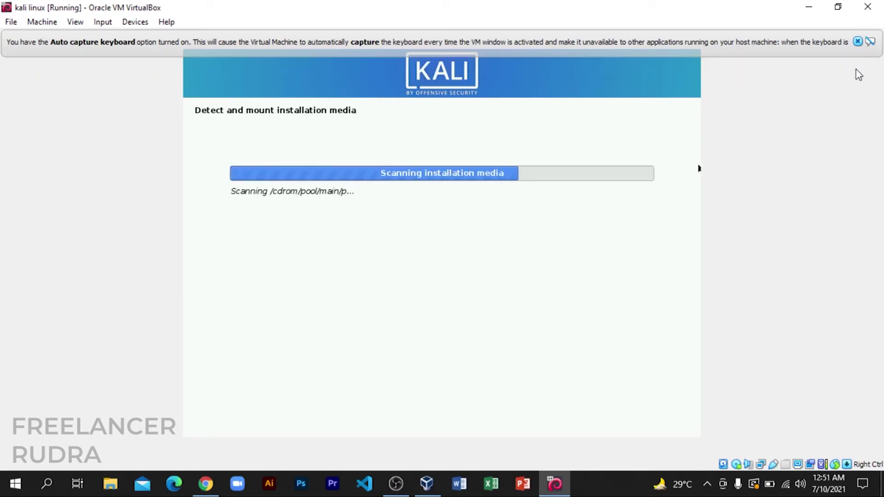
left_click(858, 41)
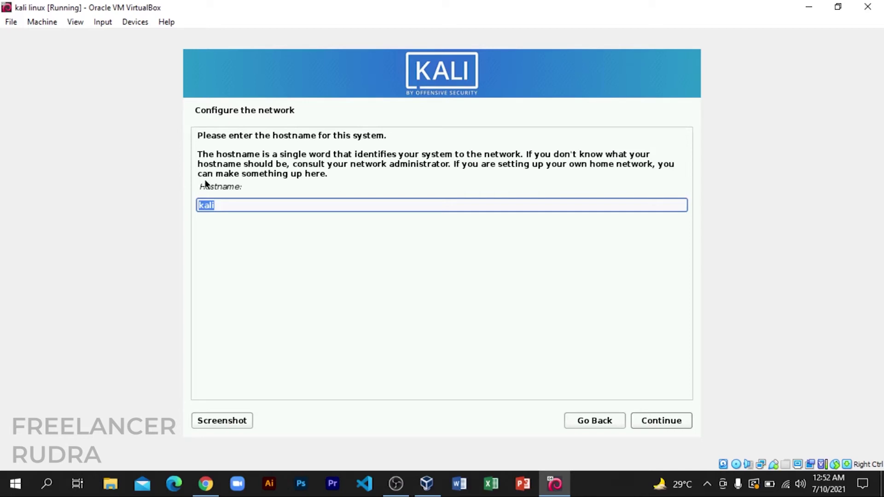
Keep the hostname kali and leave the domain name empty.
left_click_drag(203, 187, 284, 185)
left_click(276, 183)
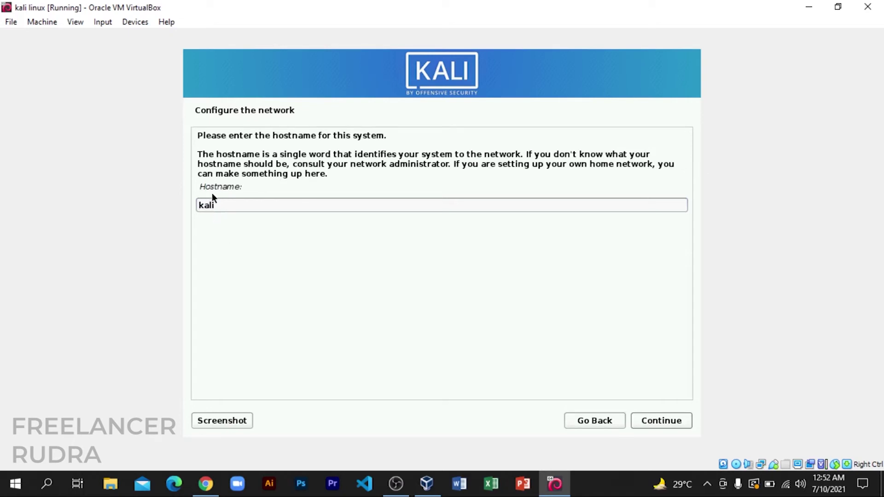
left_click(654, 420)
left_click_drag(203, 168, 287, 167)
left_click(289, 167)
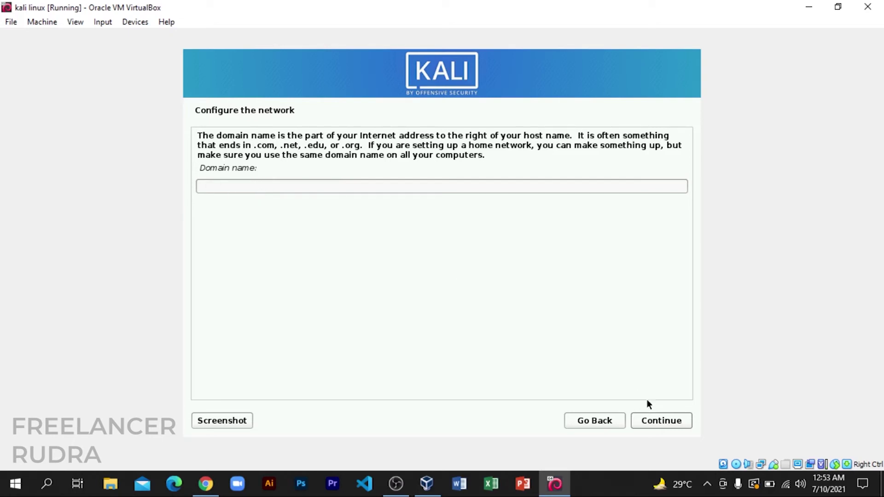
left_click(657, 423)
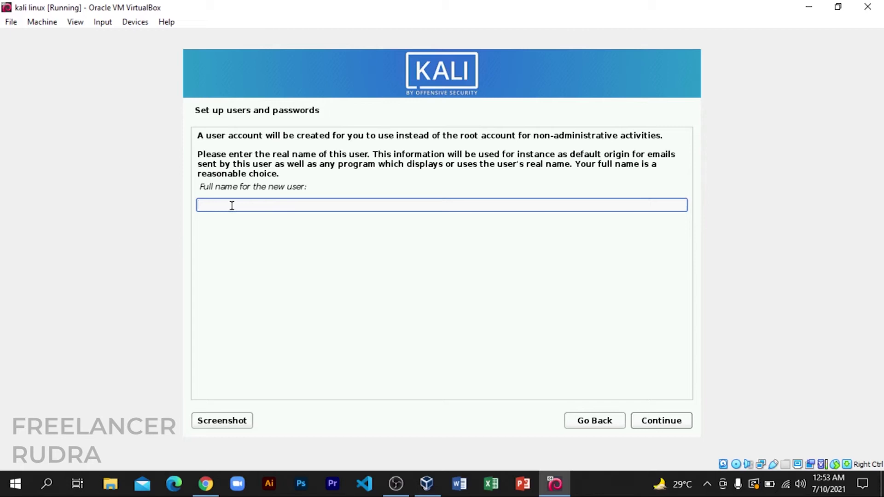
Enter the new user's full name and accept the suggested username.
type("khalibalipro")
left_click(656, 421)
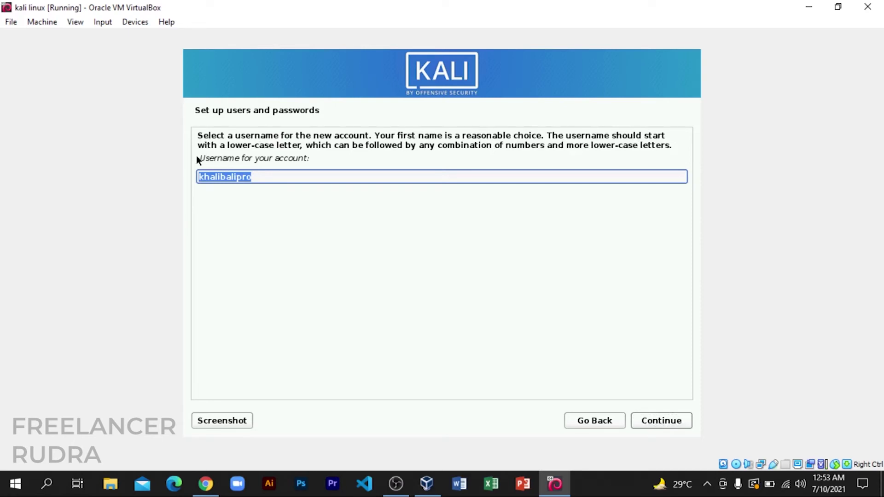
left_click_drag(311, 158, 199, 158)
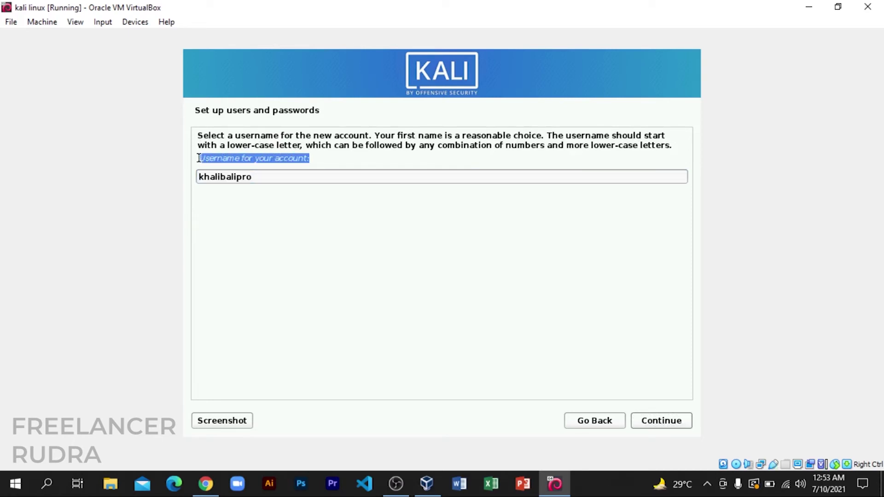
left_click(326, 159)
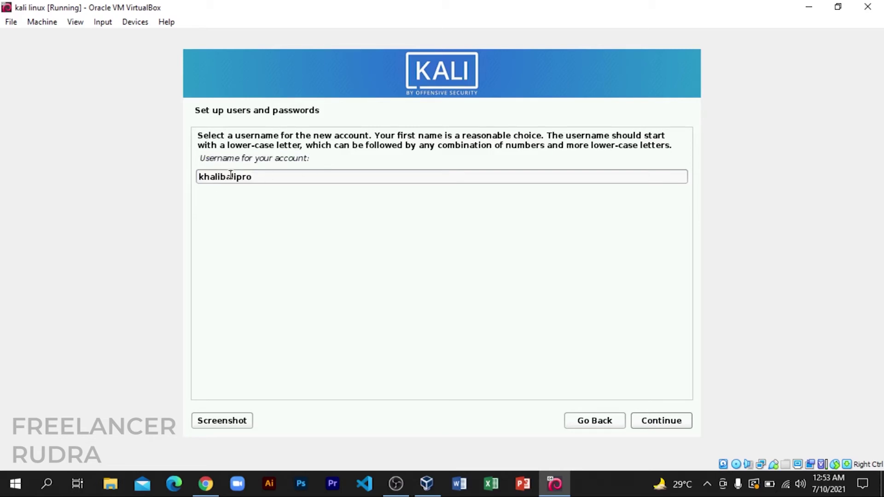
left_click(653, 420)
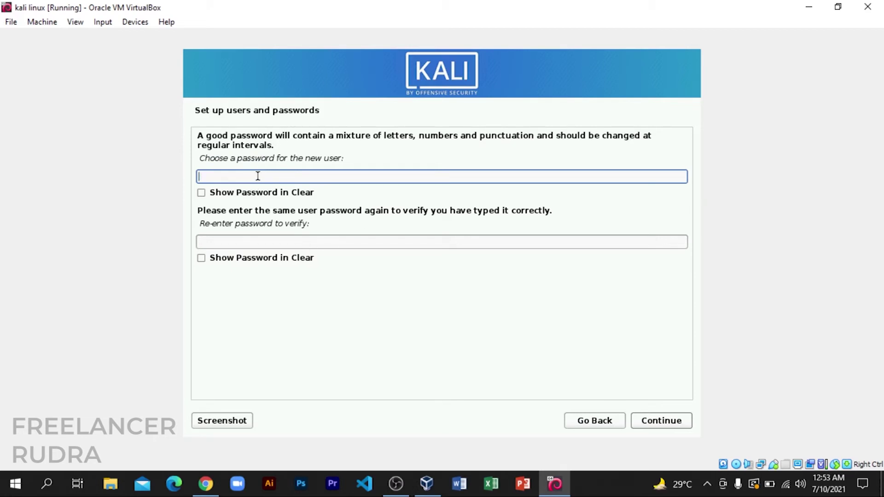
Set the user's password and confirm it.
left_click(339, 241)
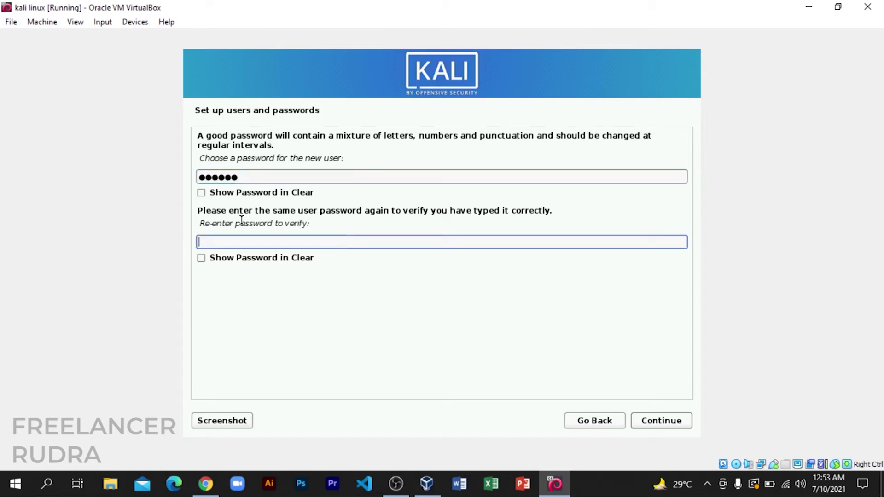
left_click(640, 421)
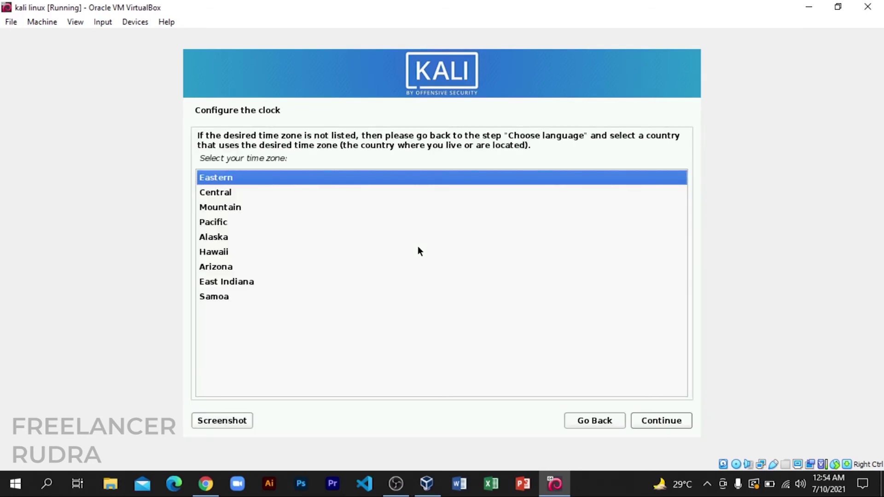
Choose the Eastern time zone and continue.
left_click(225, 179)
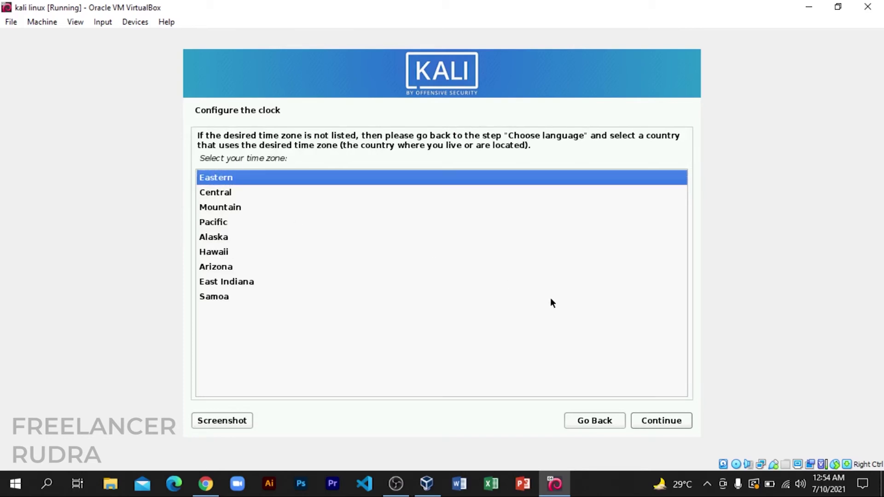
left_click(662, 423)
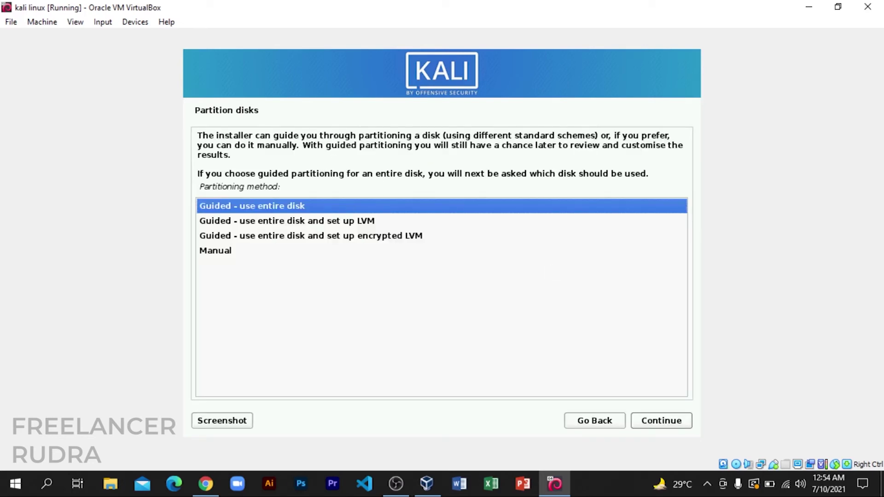
Choose 'Guided - use entire disk' on the 21.5 GB virtual disk.
left_click_drag(202, 187, 288, 188)
left_click(290, 187)
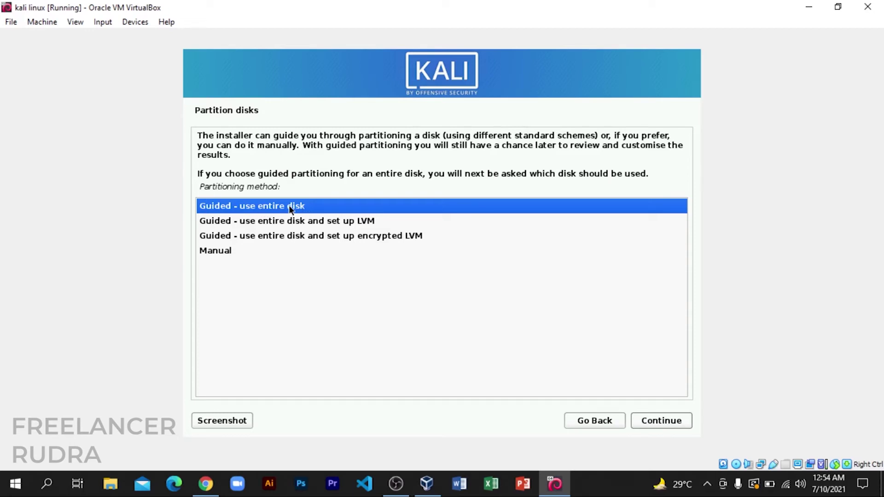
left_click(644, 422)
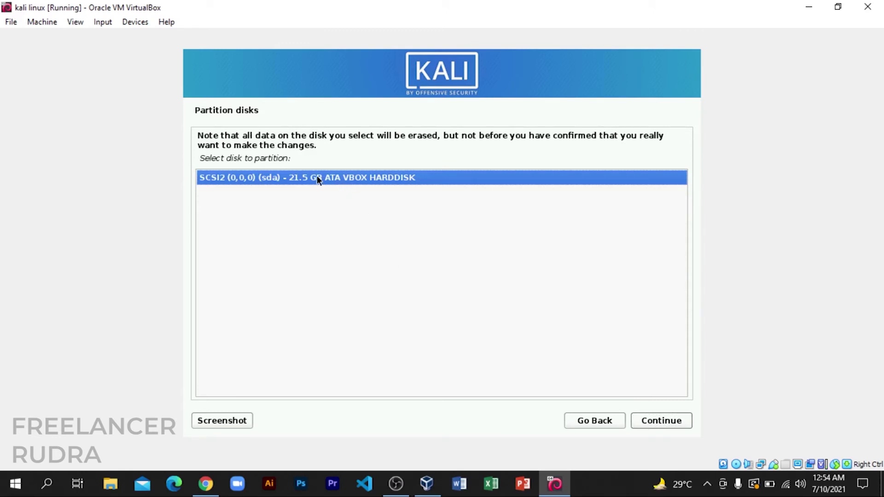
left_click(647, 422)
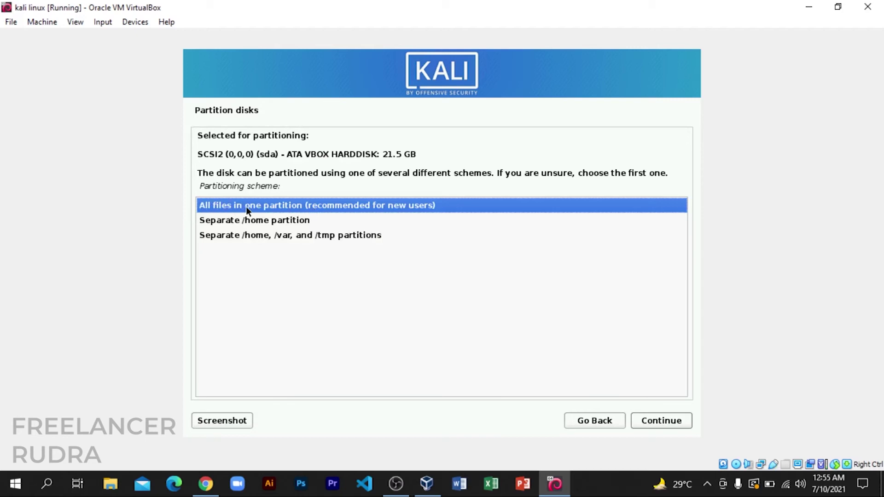
Put all files in one partition and confirm writing the changes to disk.
left_click(654, 421)
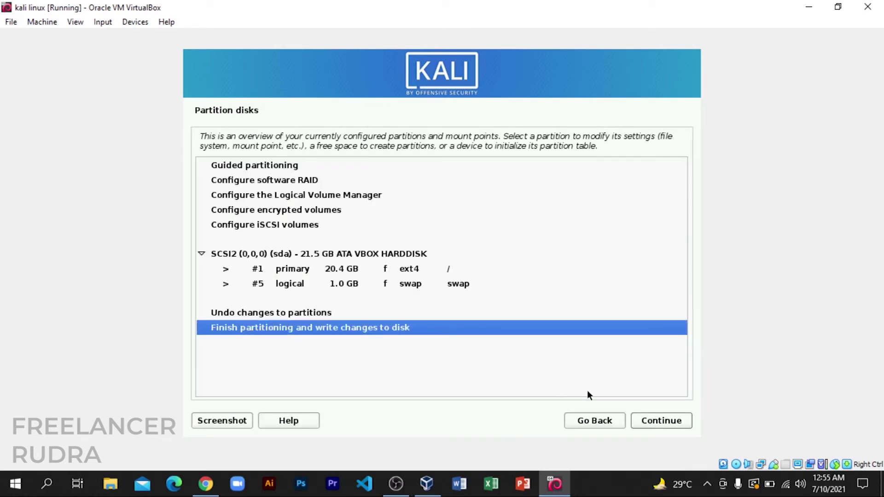
left_click(650, 421)
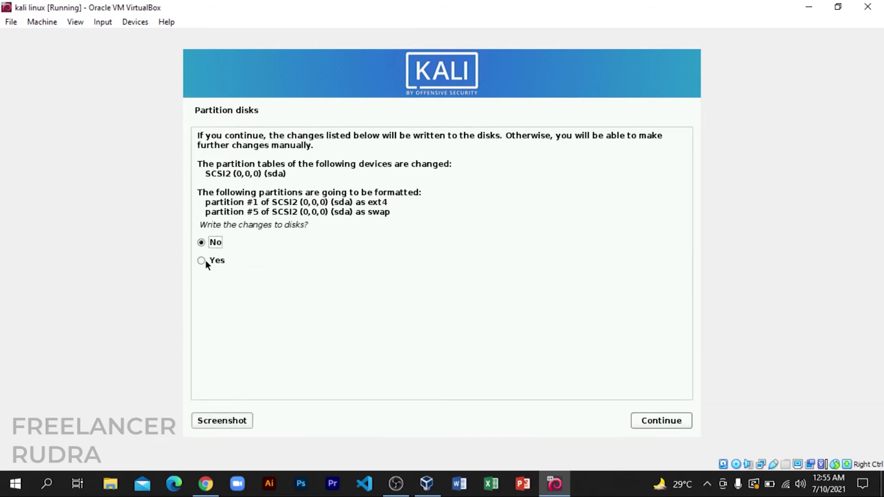
left_click(200, 260)
left_click(641, 417)
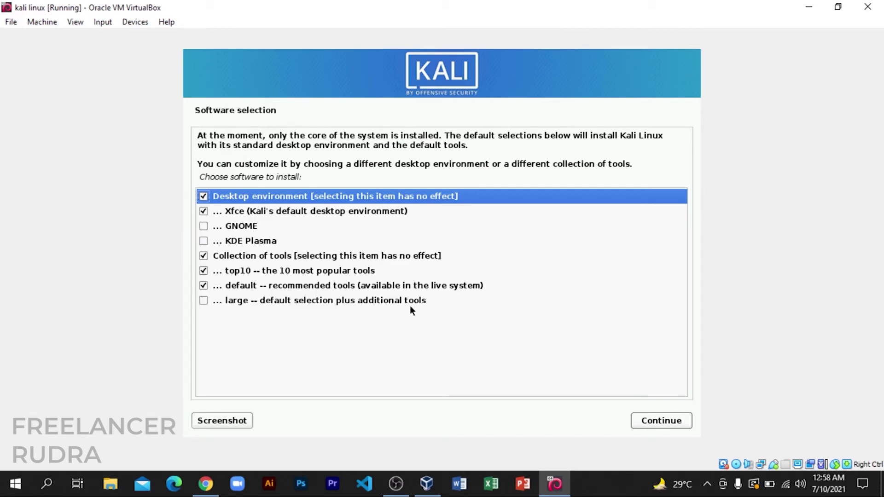
Install the default software selection with Xfce, top10 and default tools.
left_click(647, 421)
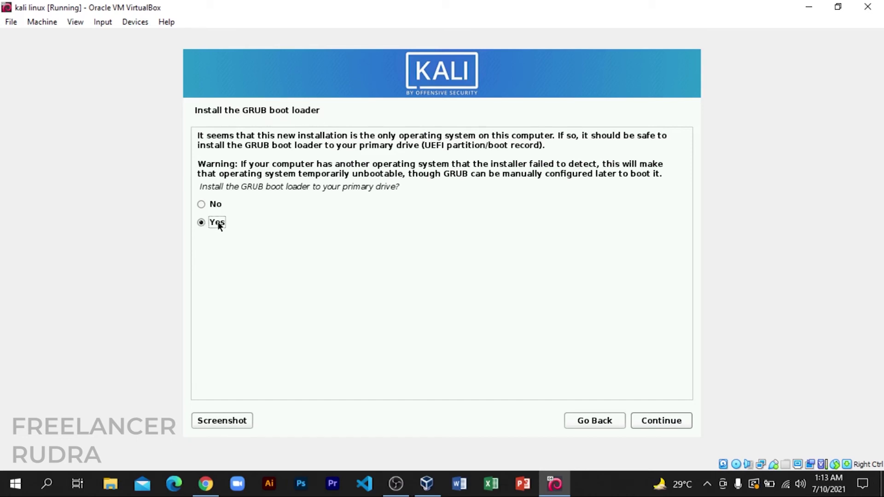
Agree to install GRUB and put it on /dev/sda.
left_click(662, 421)
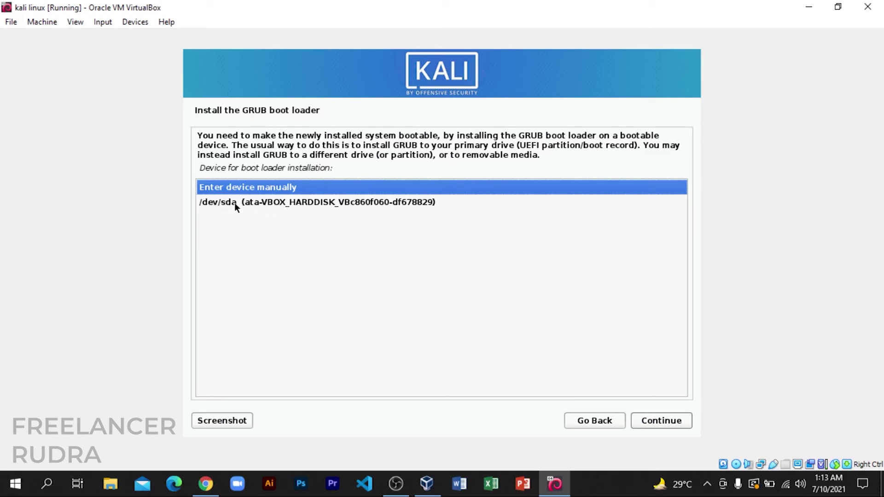
left_click(397, 202)
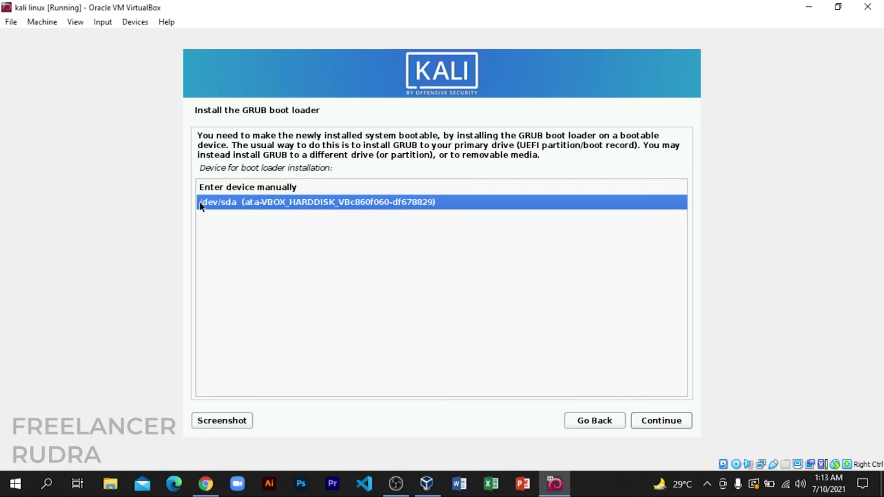
left_click(662, 420)
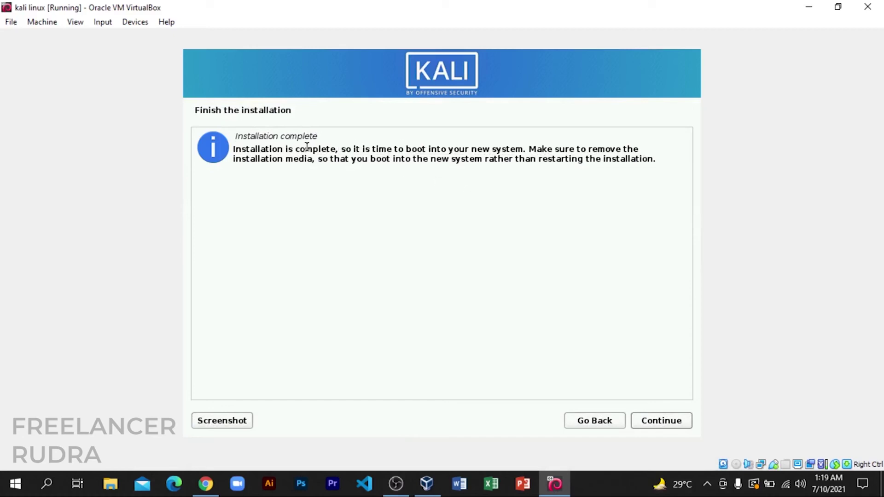
Finish the installation to reboot the VM, then close both mouse integration notices.
left_click_drag(306, 148, 482, 152)
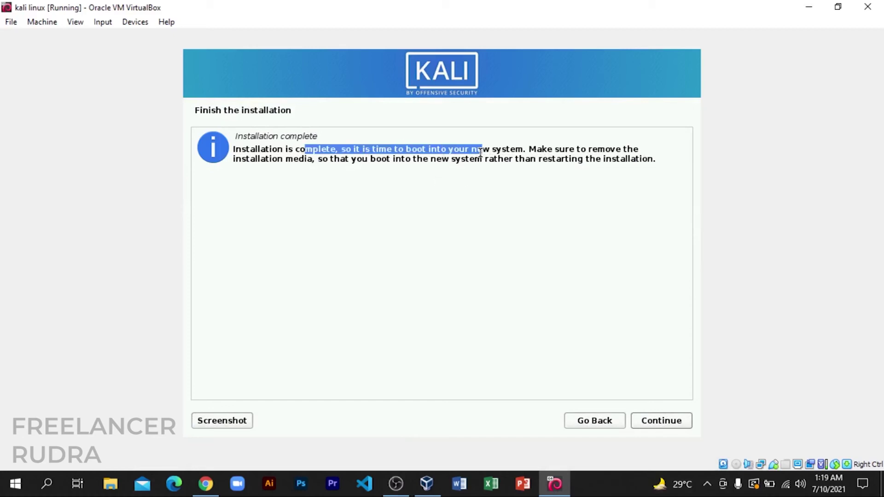
left_click(642, 421)
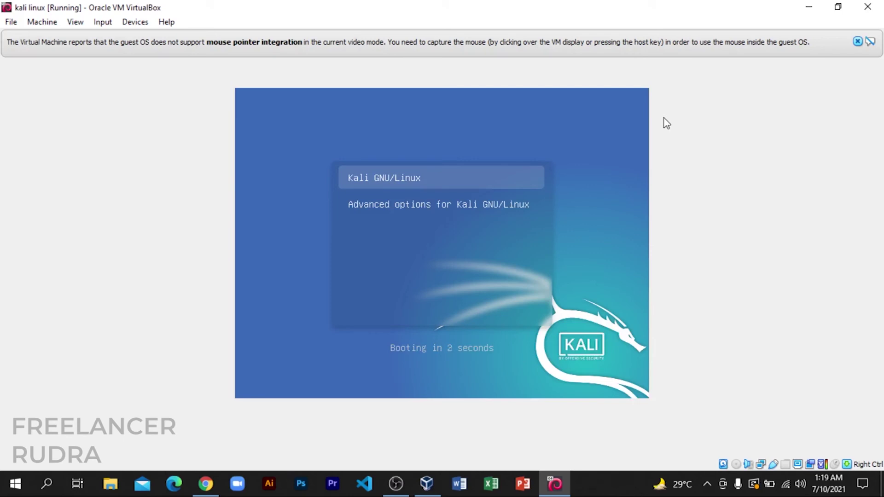
left_click(858, 41)
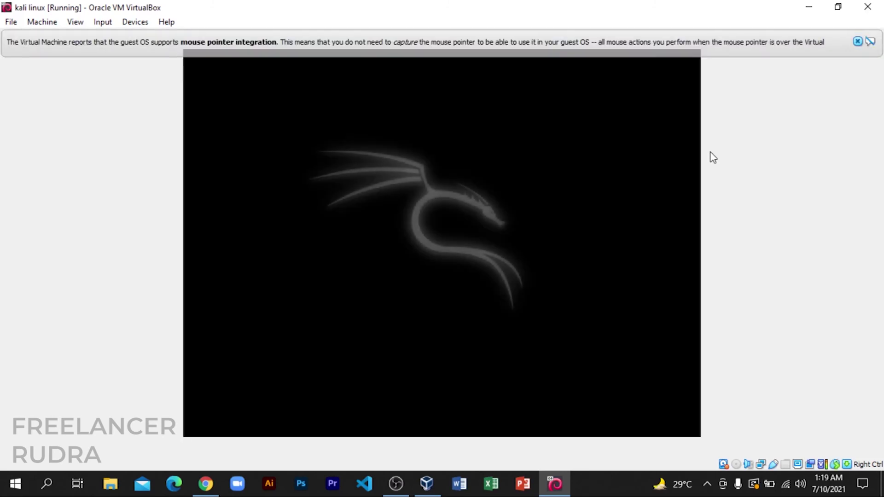
left_click(858, 41)
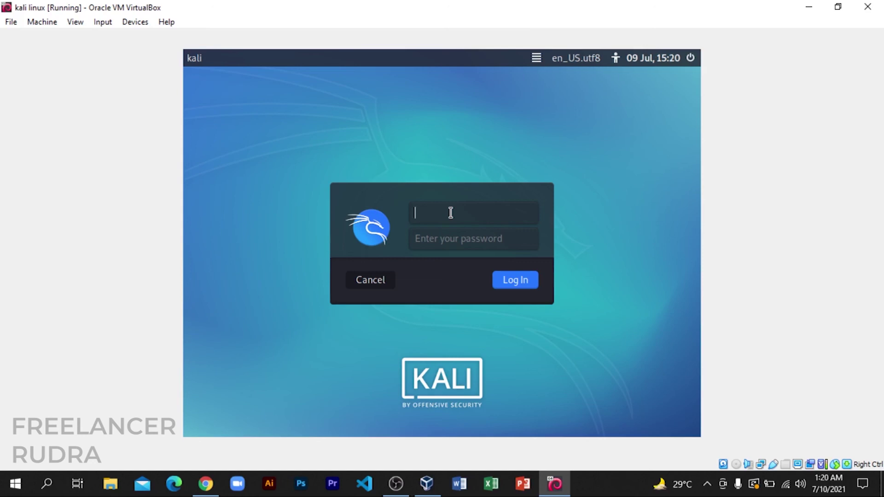
Log in with the new user's username and password.
type("khalibalipro")
left_click(479, 246)
type("••••••")
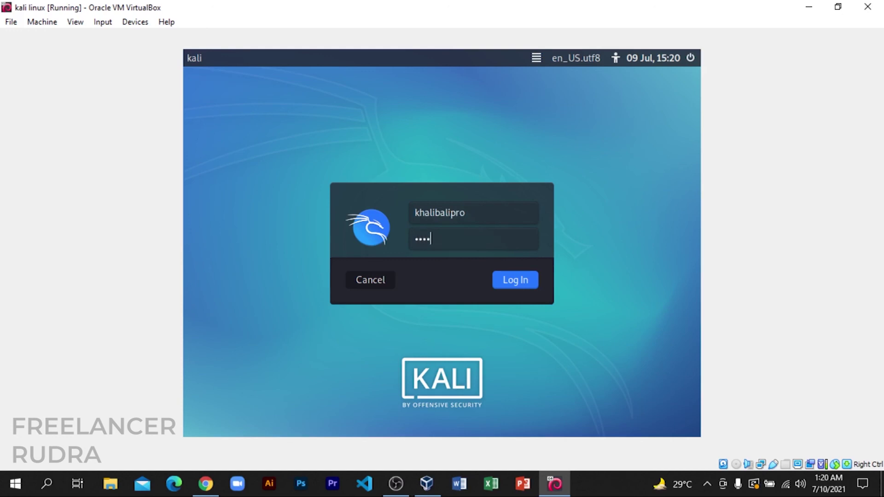
left_click(518, 281)
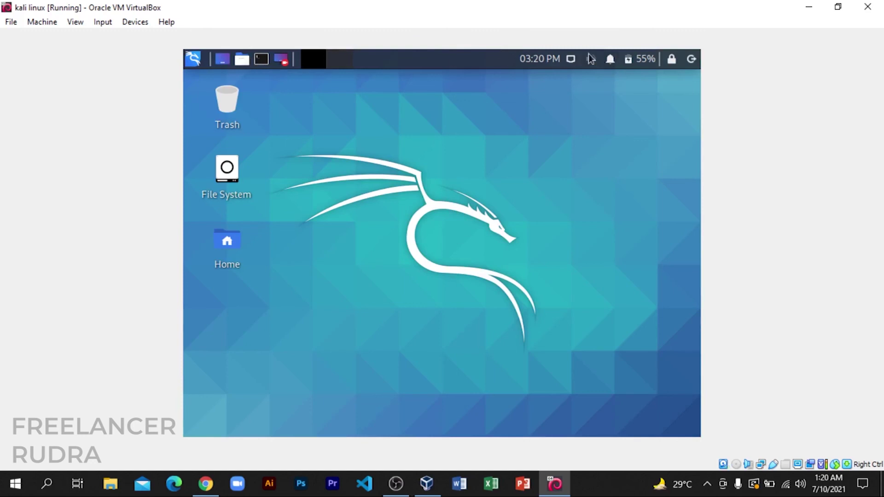
Switch the VM to Full-screen Mode from the View menu and dismiss the desktop context menu.
left_click(838, 7)
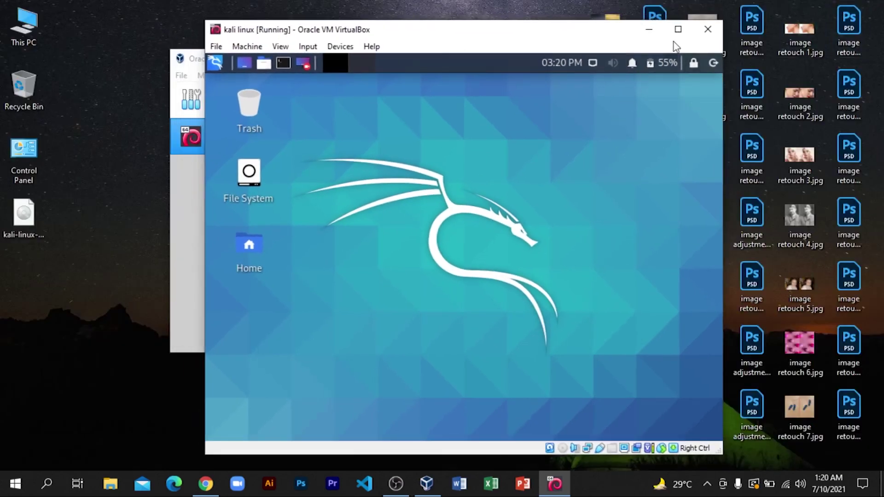
left_click(678, 29)
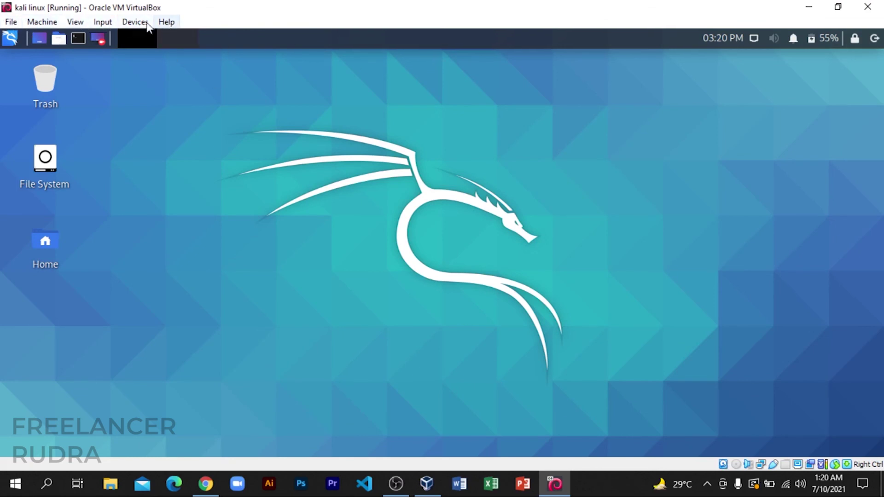
left_click(74, 24)
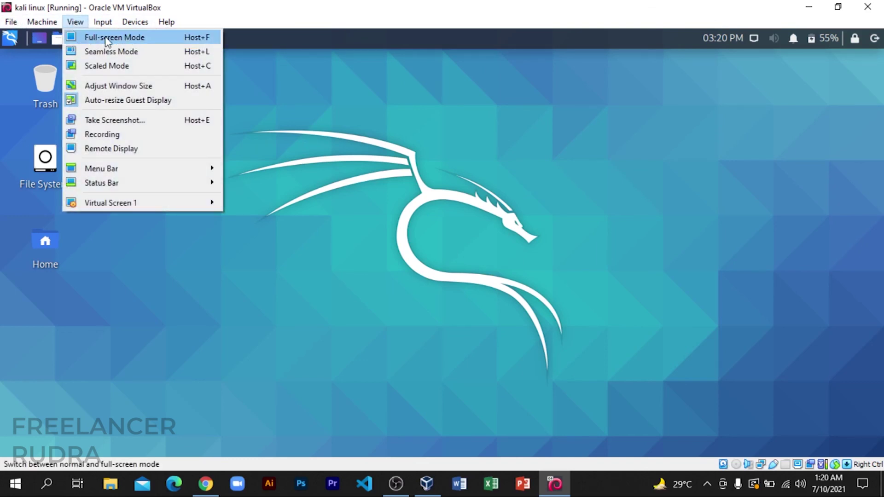
left_click(123, 41)
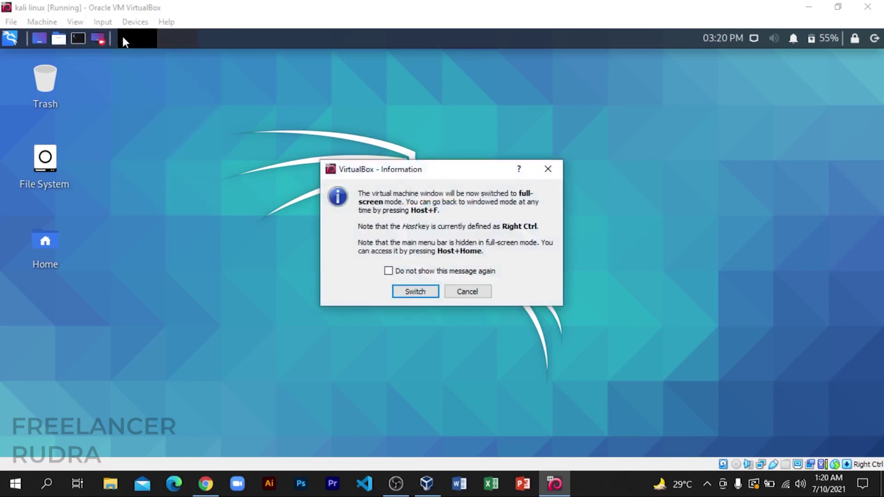
left_click(414, 295)
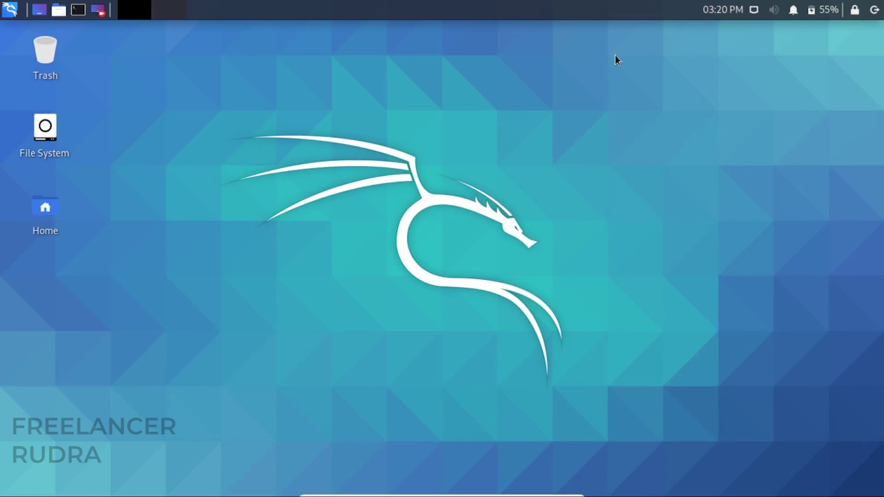
right_click(492, 180)
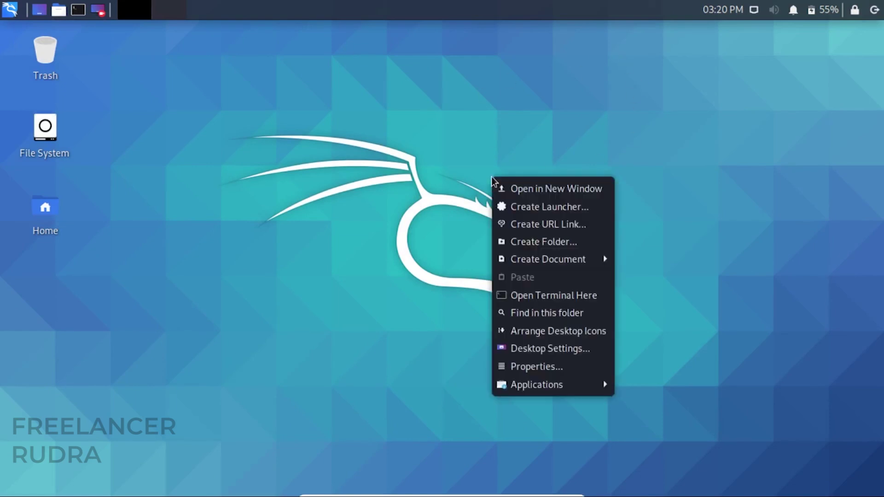
left_click(681, 199)
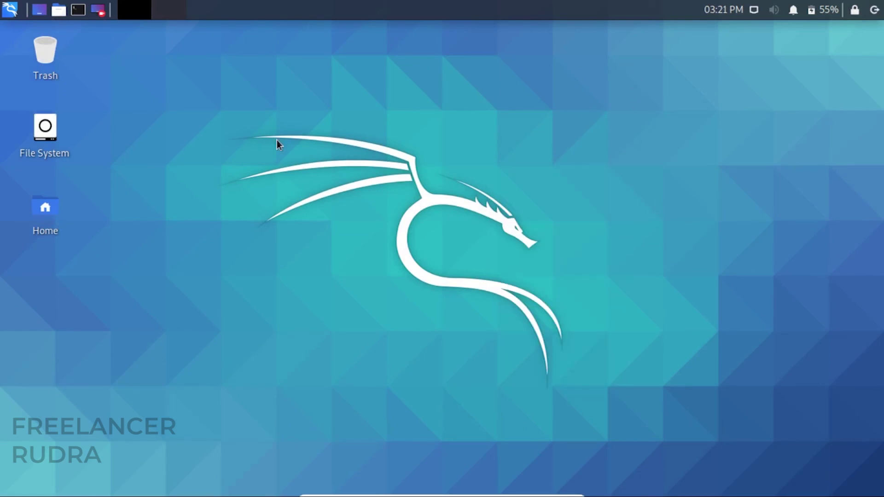